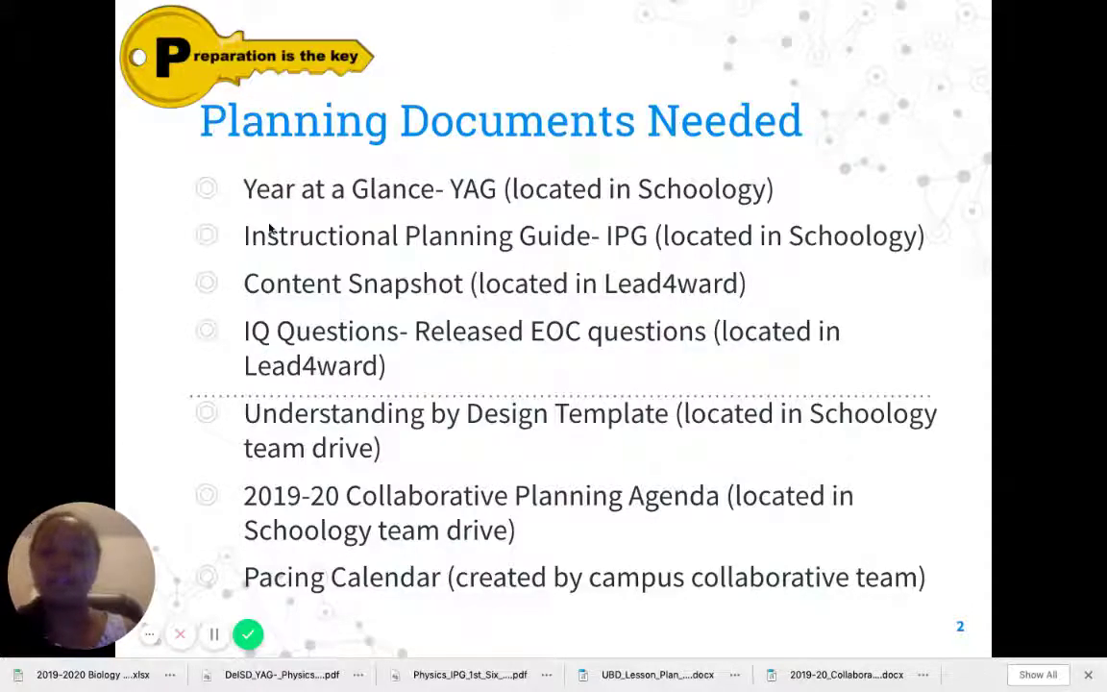
- Page back to the Stage 1 – Desired Results slide and exit the PowerPoint slideshow
scroll(329, 424, "down", 3)
scroll(329, 424, "up", 1)
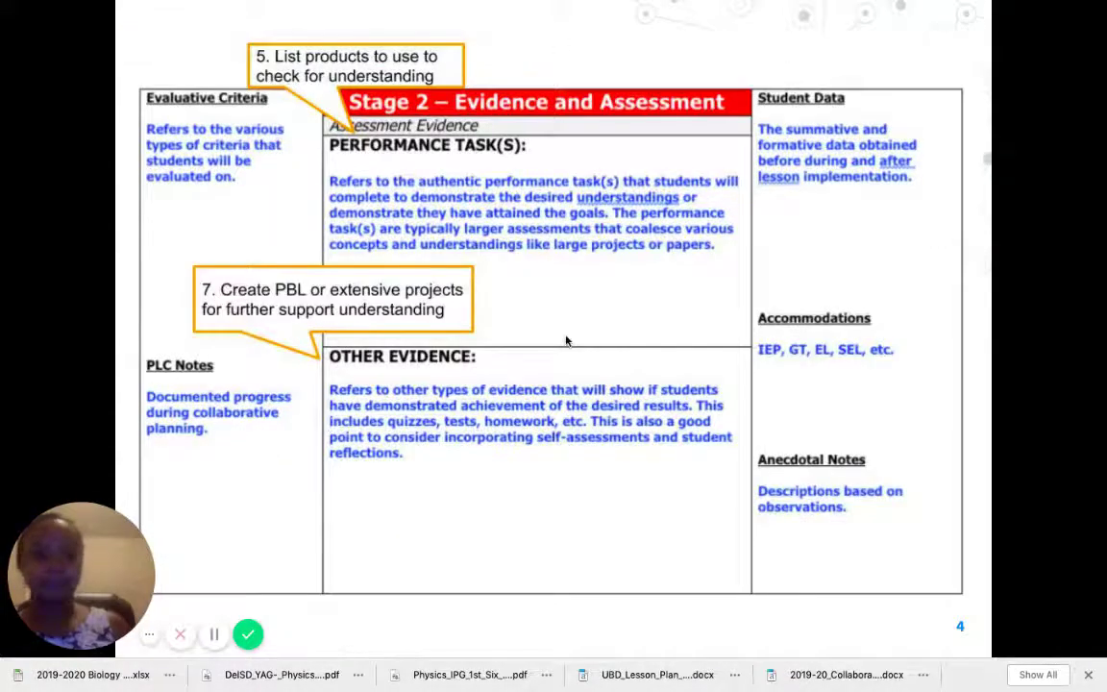
scroll(566, 342, "up", 1)
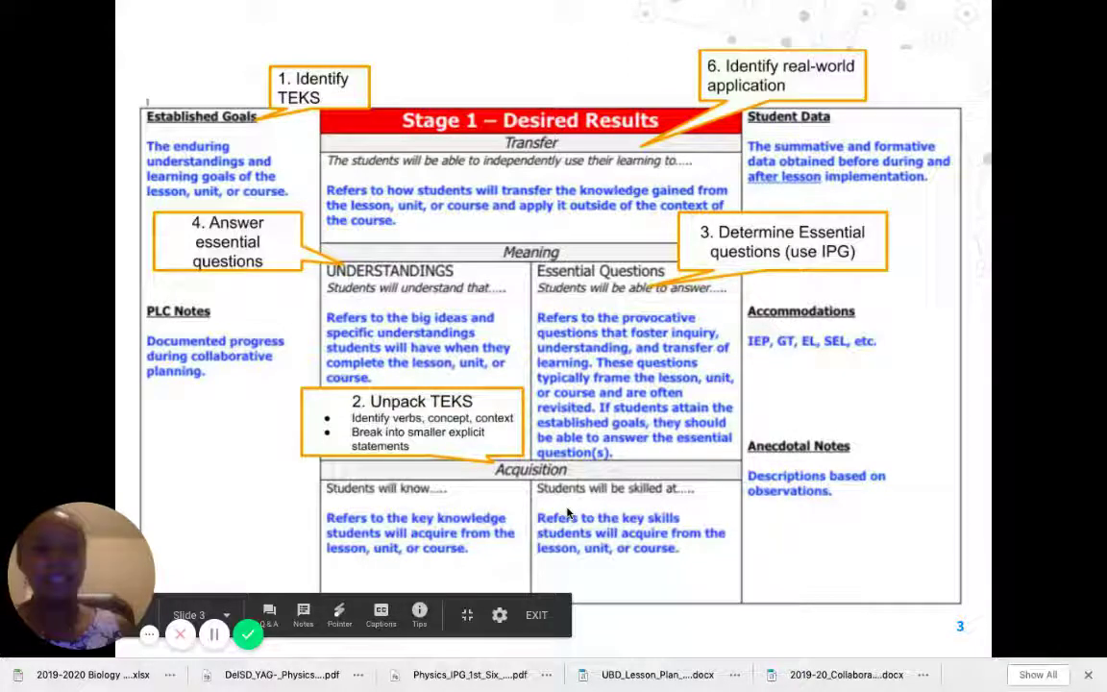
key("Escape")
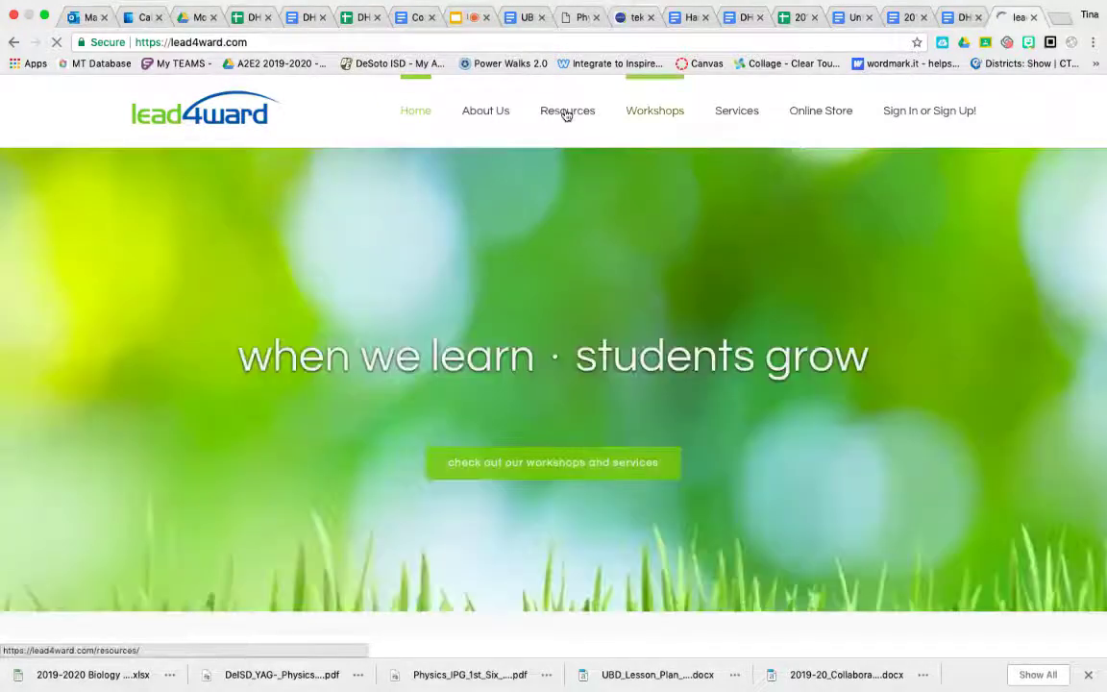
- Go to lead4ward Resources and set the IQ tool to Science, Biology
left_click(567, 112)
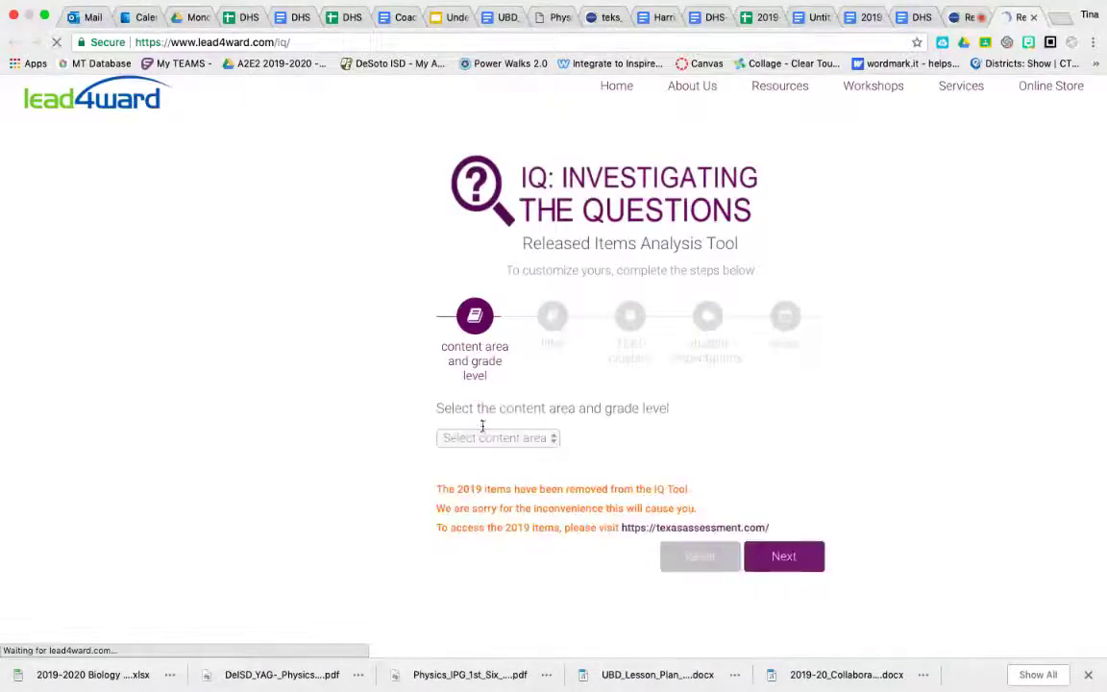
left_click(480, 438)
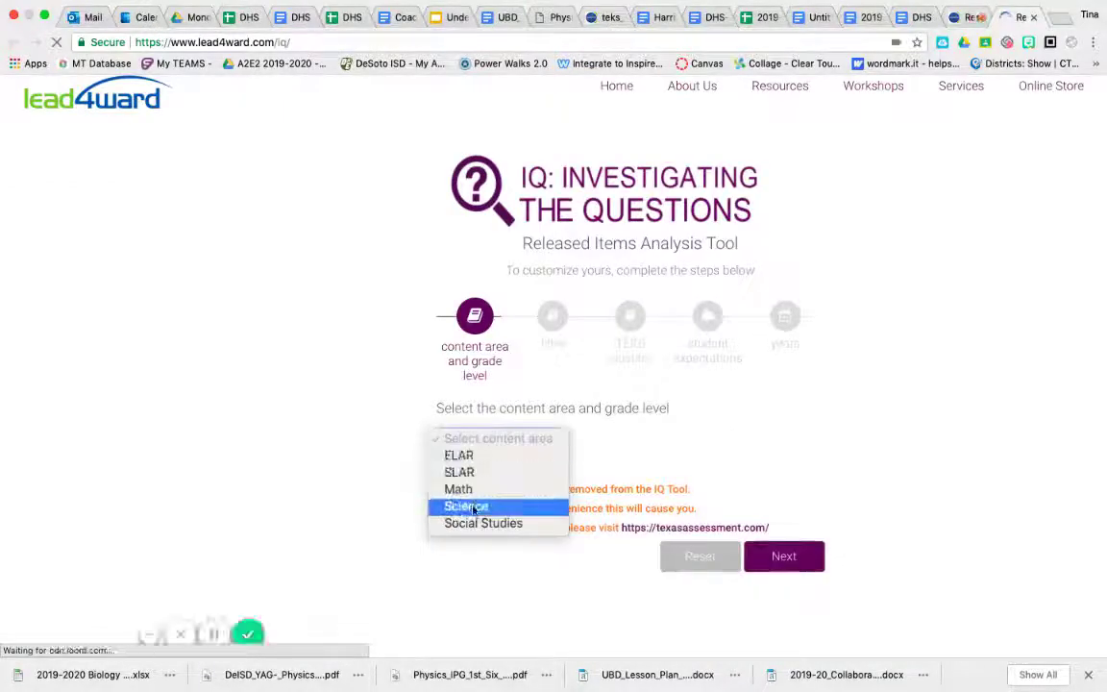
left_click(473, 508)
left_click(498, 482)
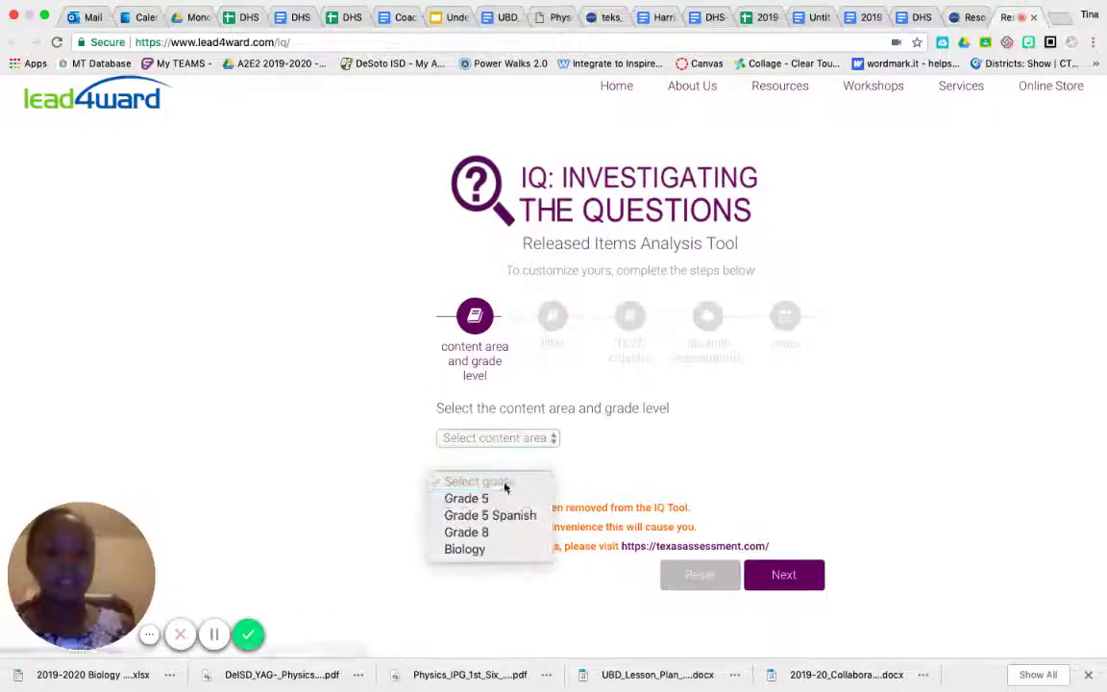
left_click(490, 552)
- Check expectation B.4(B), select all test years and generate the 2013-2018 Biology released tests report
left_click(815, 583)
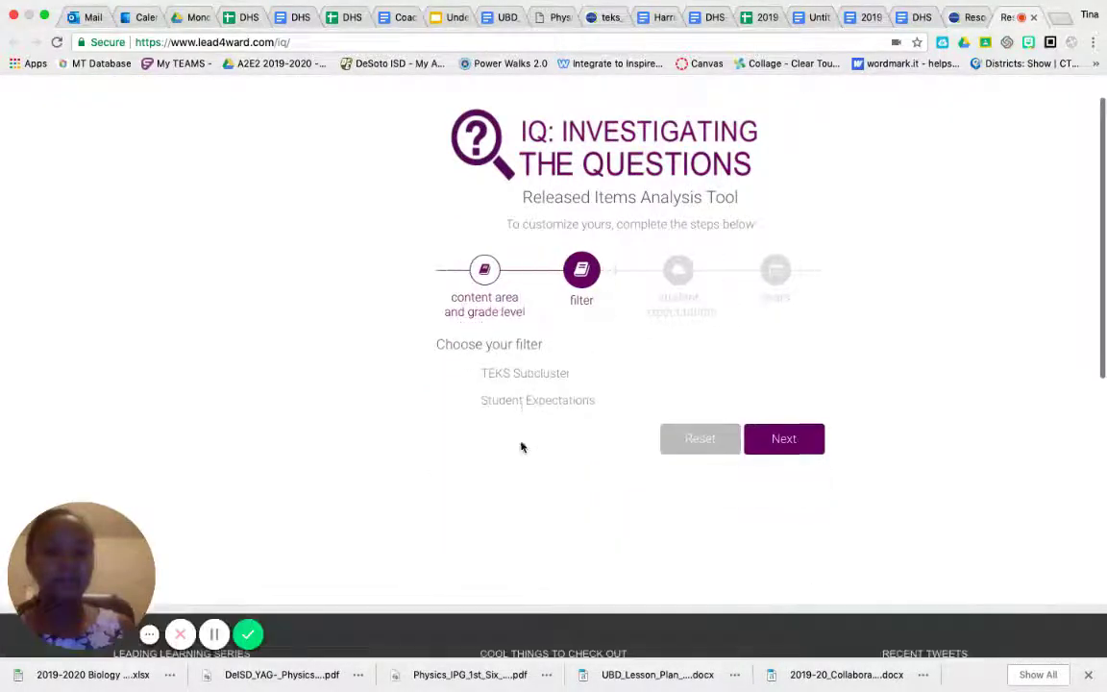
left_click(804, 447)
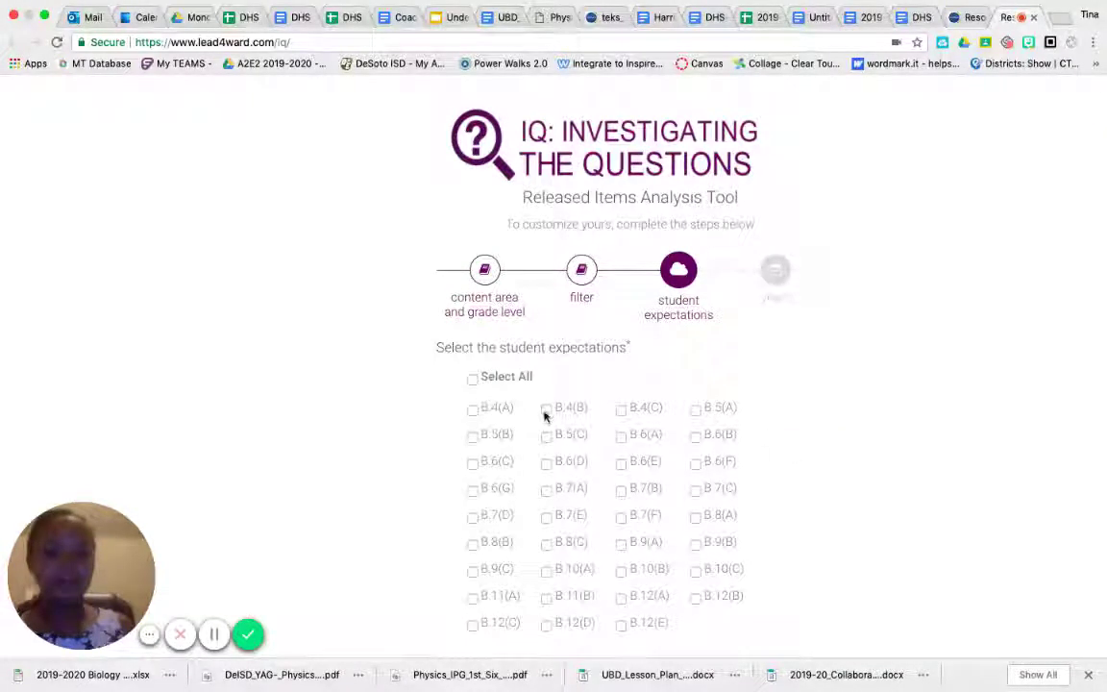
left_click(547, 411)
scroll(786, 609, "down", 2)
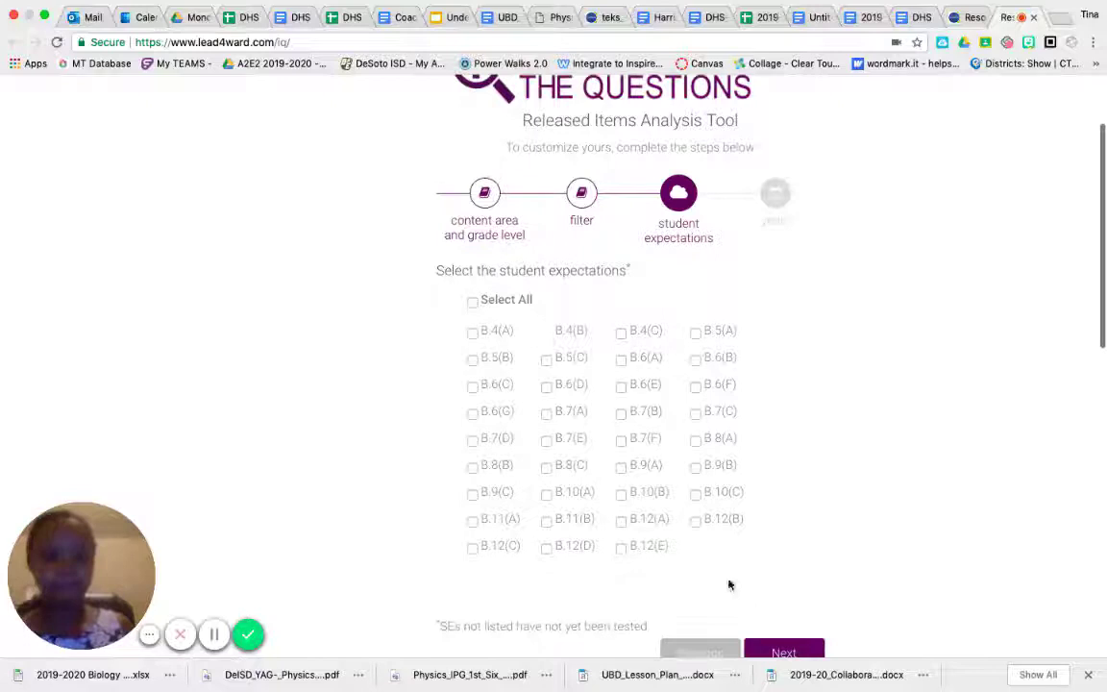
left_click(786, 649)
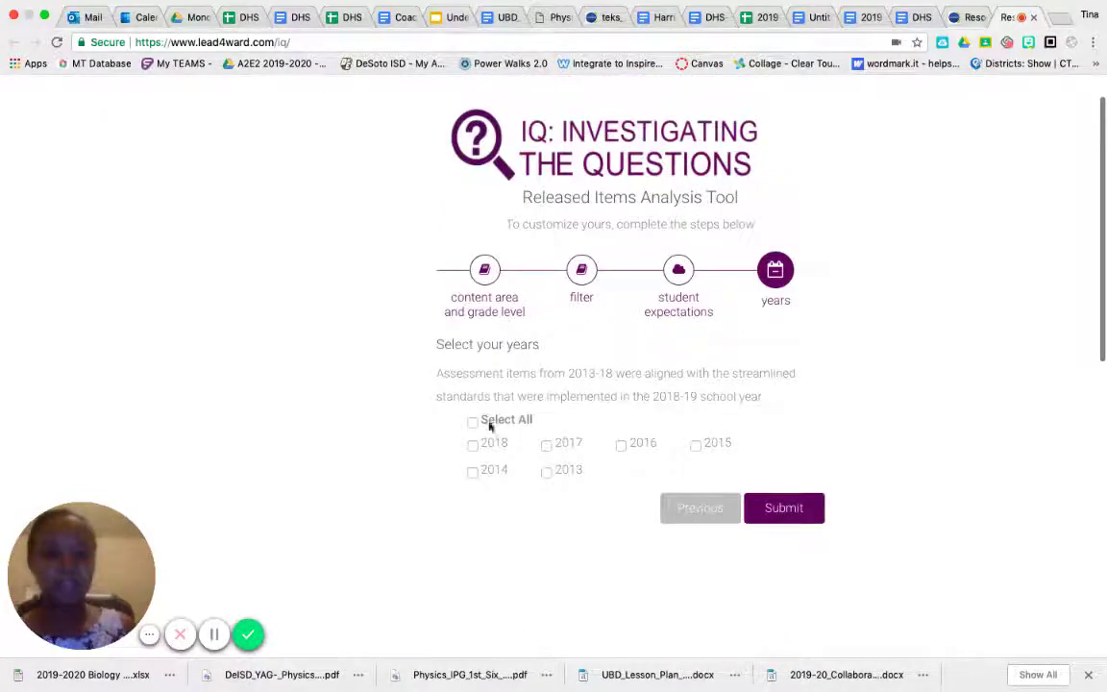
left_click(473, 423)
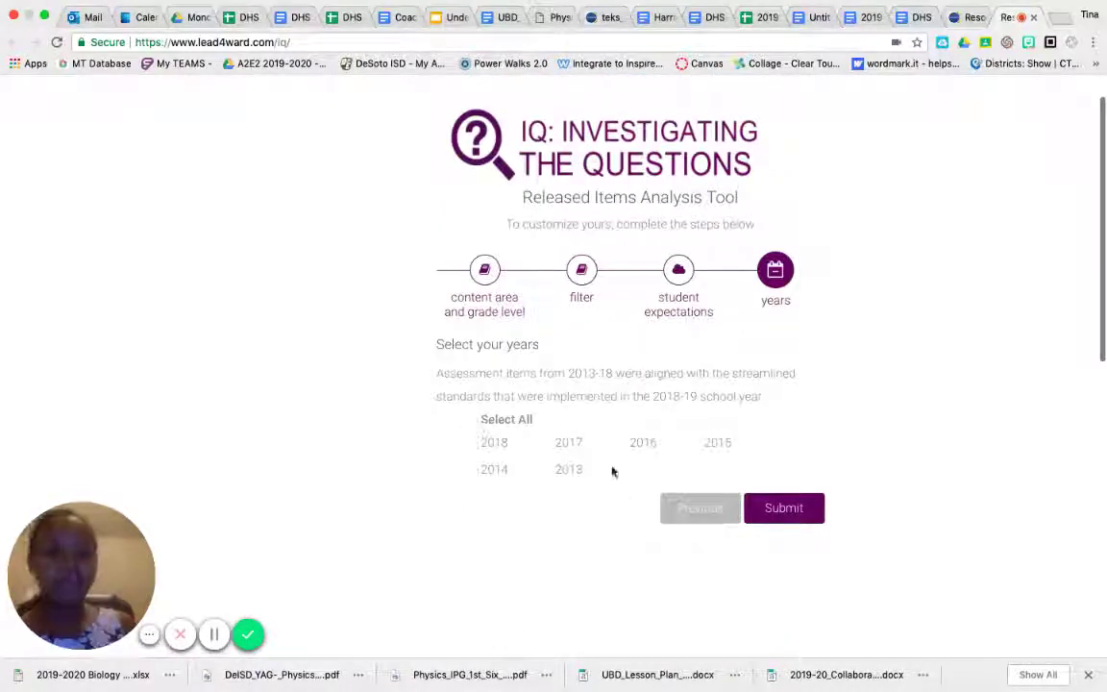
left_click(788, 510)
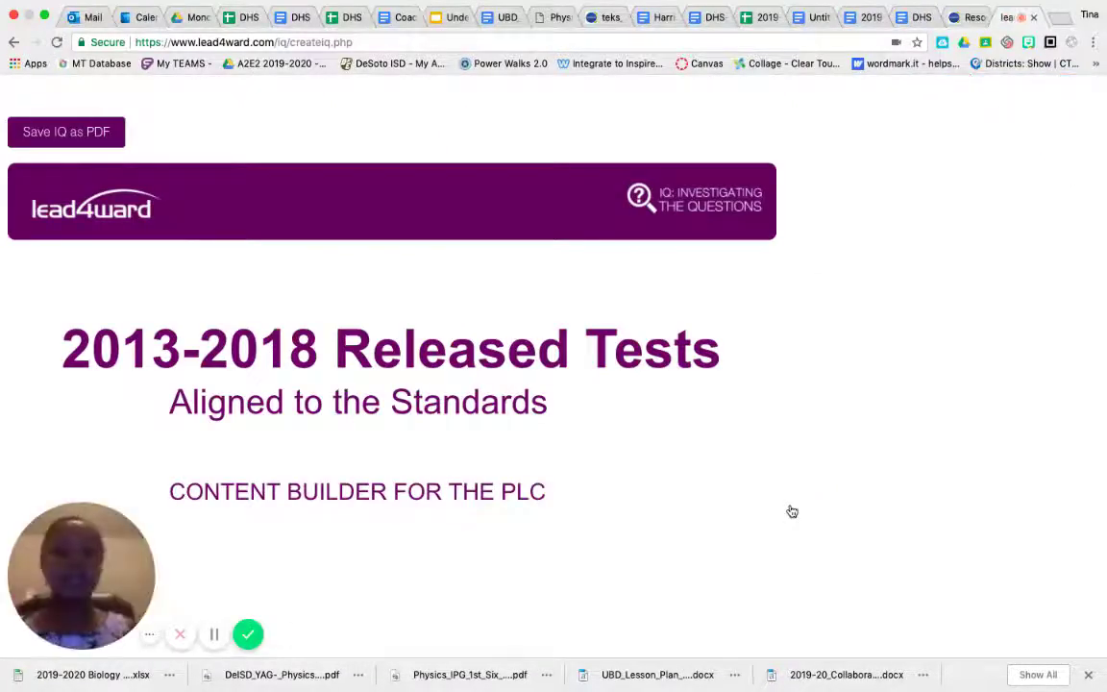
scroll(792, 511, "down", 15)
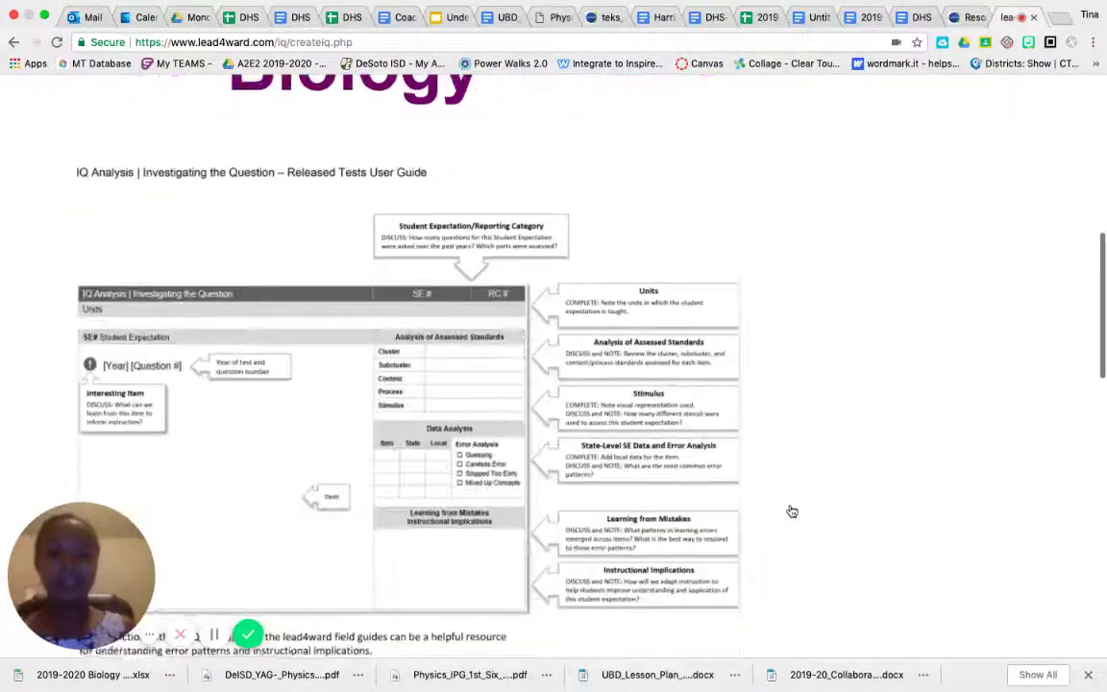
scroll(792, 511, "down", 5)
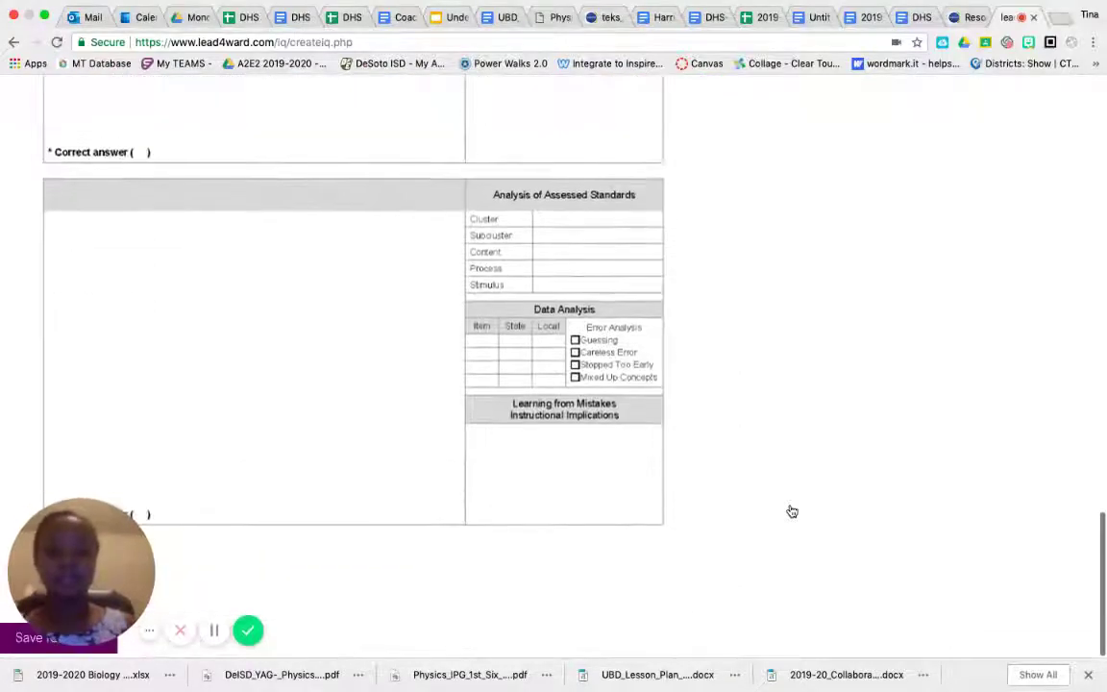
scroll(792, 511, "up", 20)
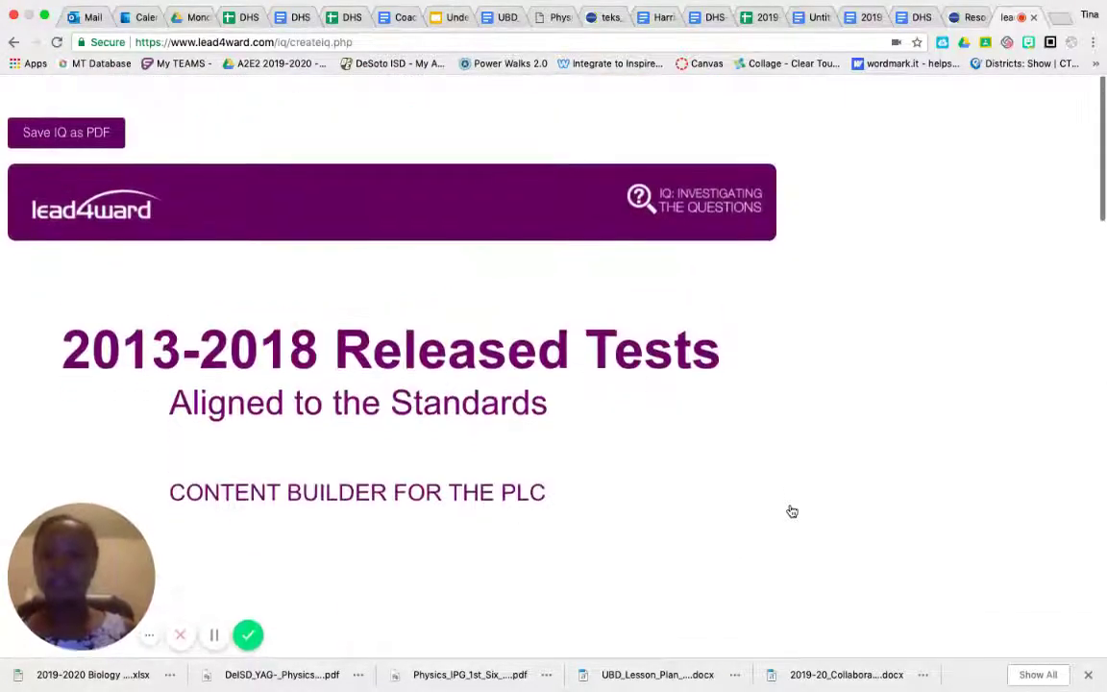
- Return to the IQ setup form and reselect Science and Biology
left_click(13, 42)
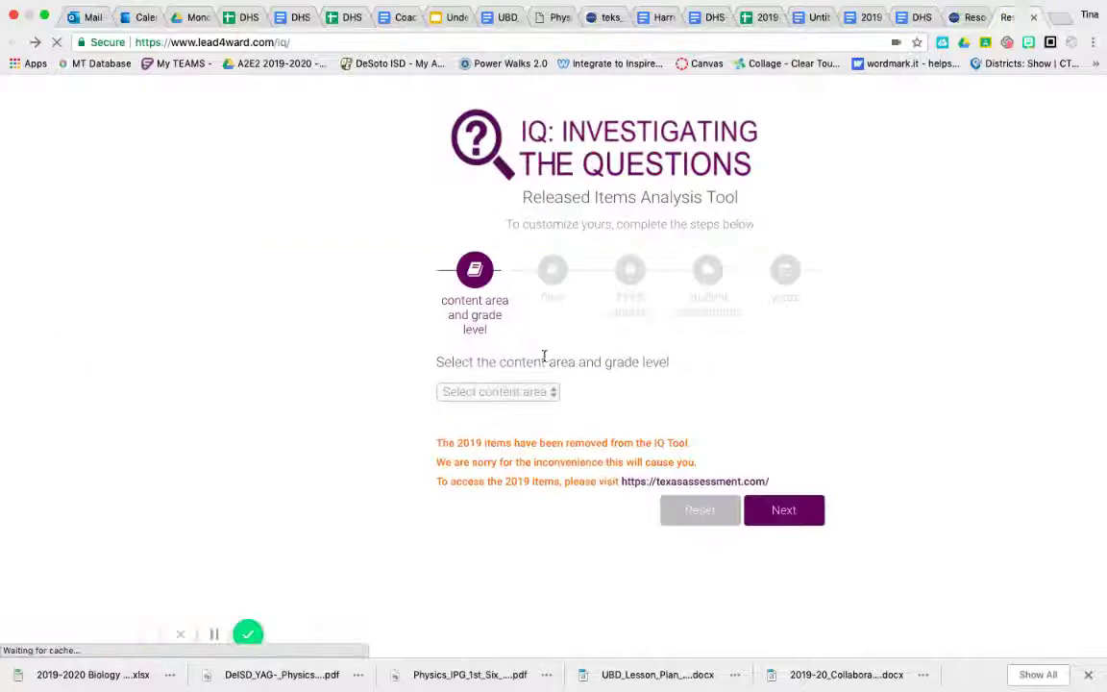
left_click(535, 395)
left_click(498, 460)
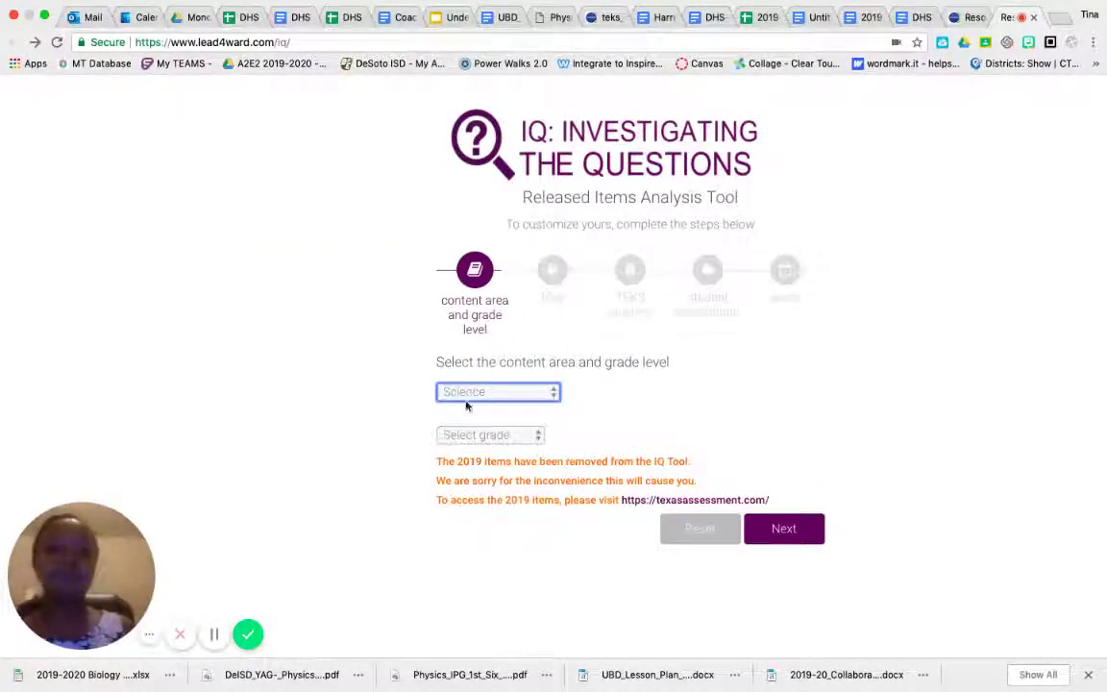
left_click(476, 435)
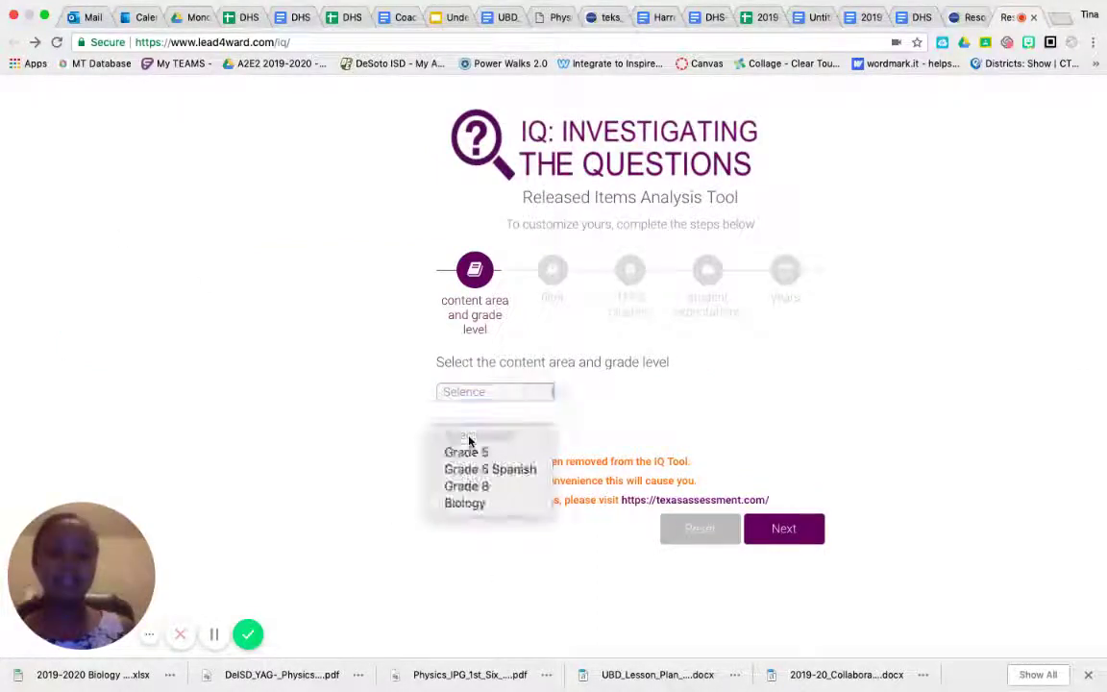
left_click(476, 504)
- Filter by Student Expectations, select all years, generate the report and scroll to the B.9(A) Molecules item
left_click(804, 529)
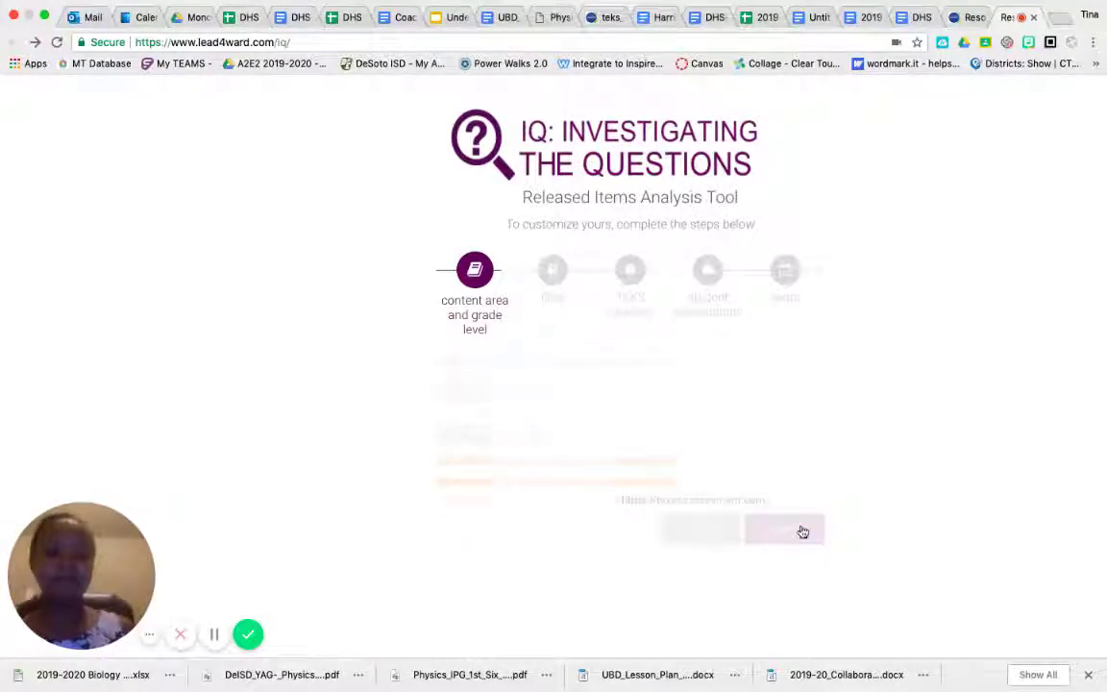
left_click(511, 440)
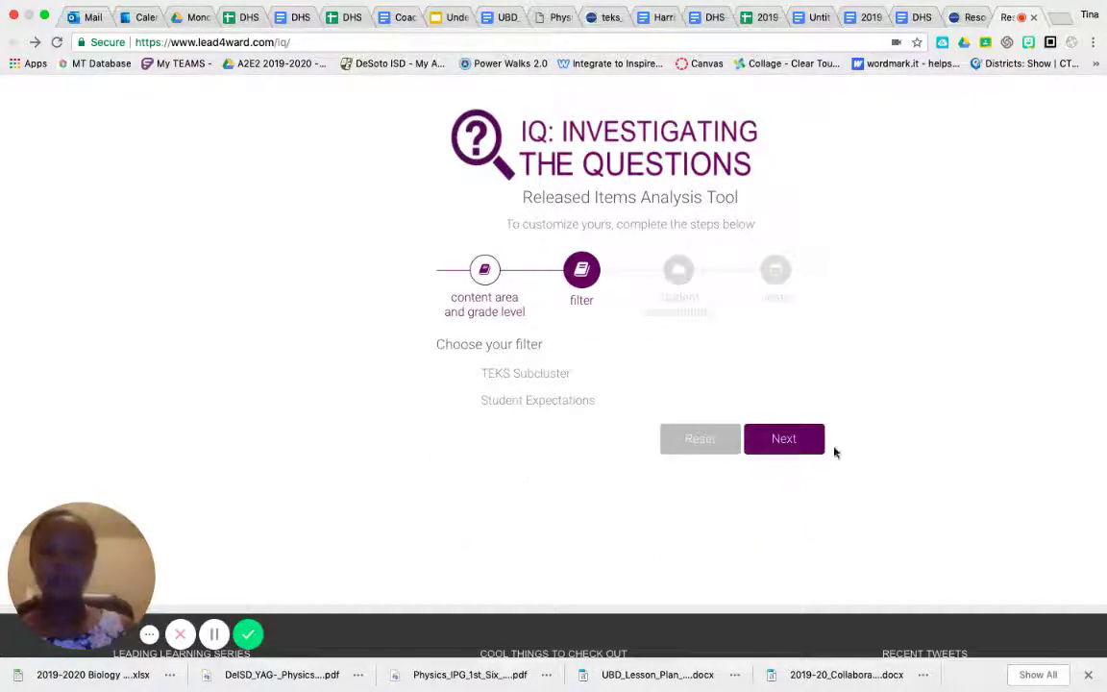
left_click(798, 448)
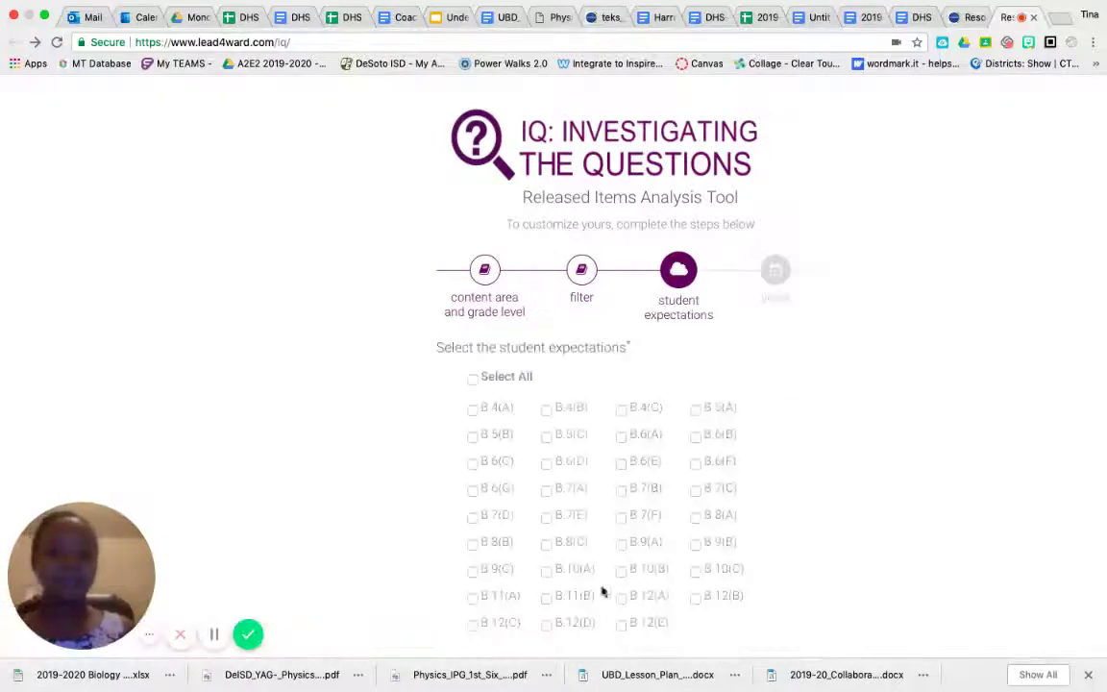
scroll(603, 591, "down", 1)
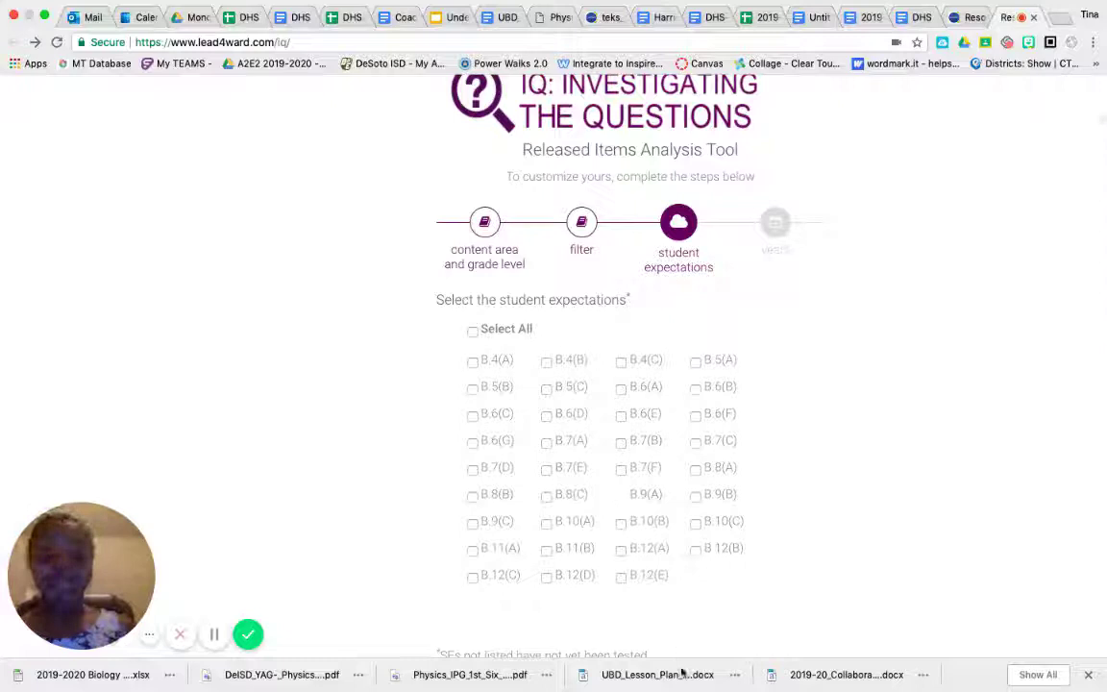
scroll(667, 618, "down", 3)
left_click(766, 550)
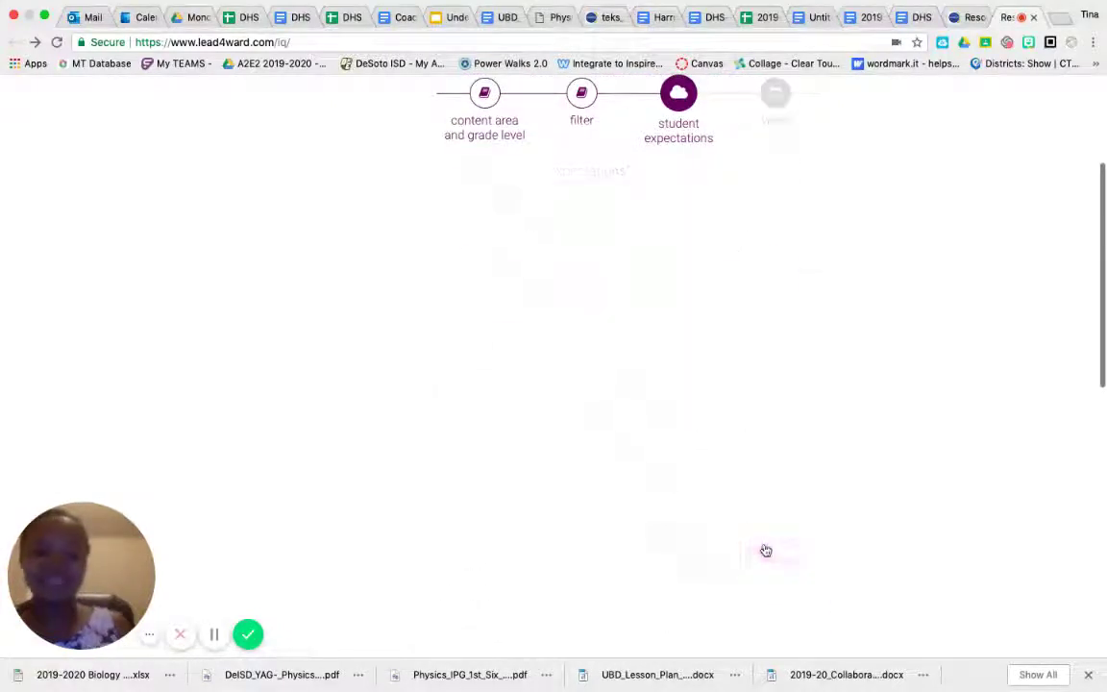
left_click(474, 423)
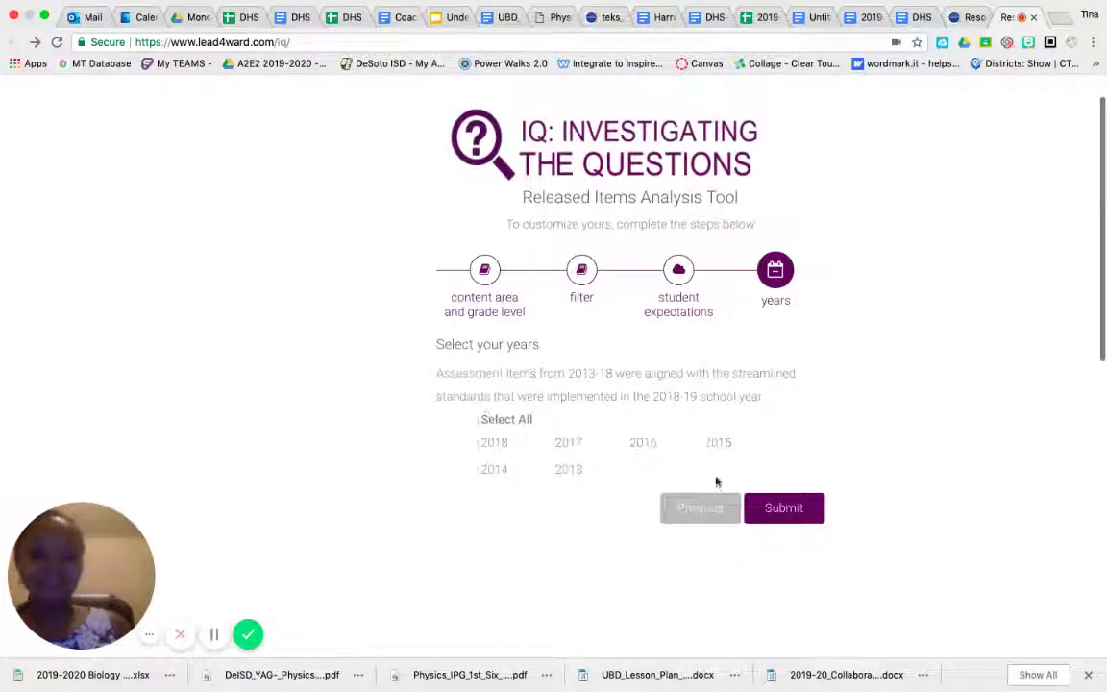
left_click(782, 509)
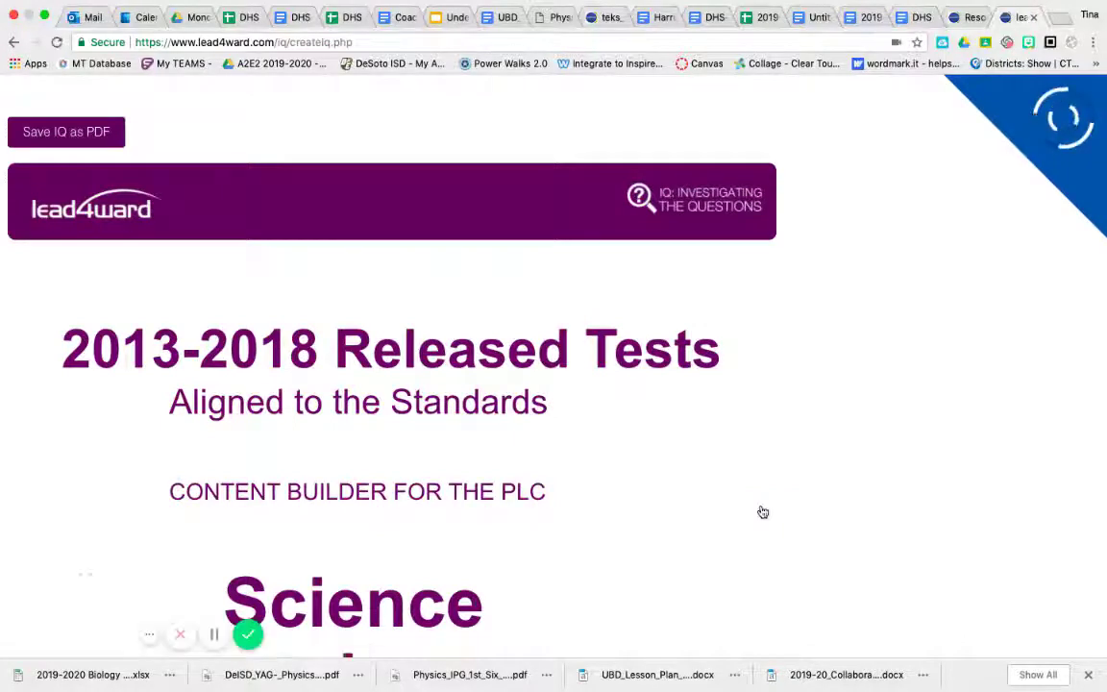
scroll(763, 512, "down", 5)
scroll(763, 513, "down", 15)
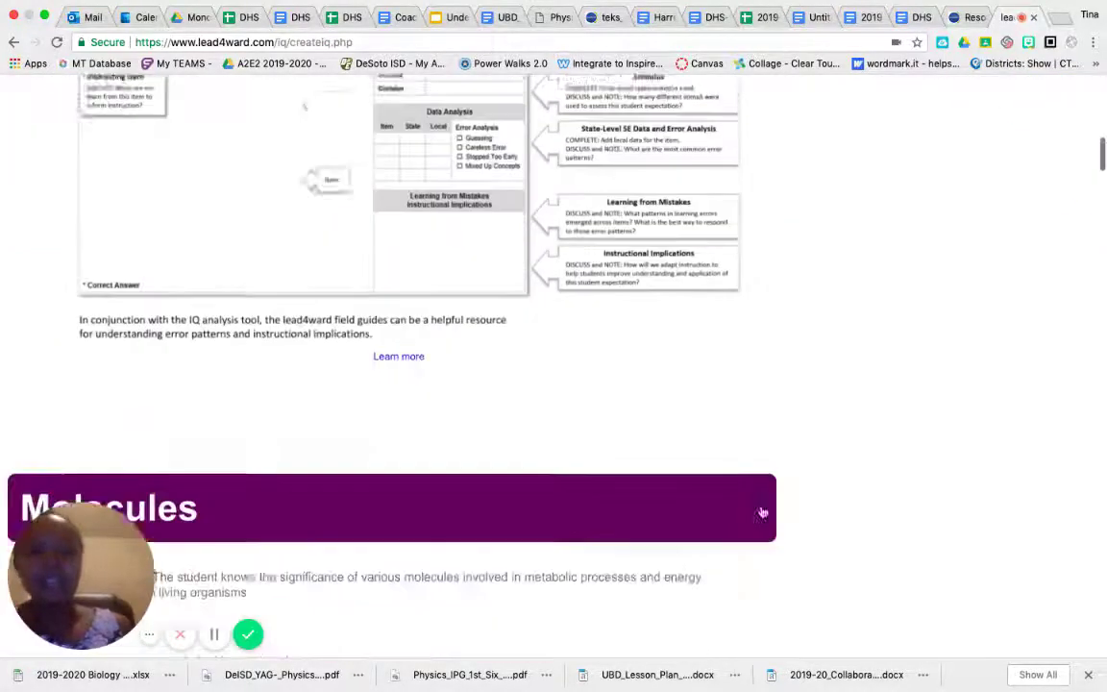
scroll(763, 512, "down", 1)
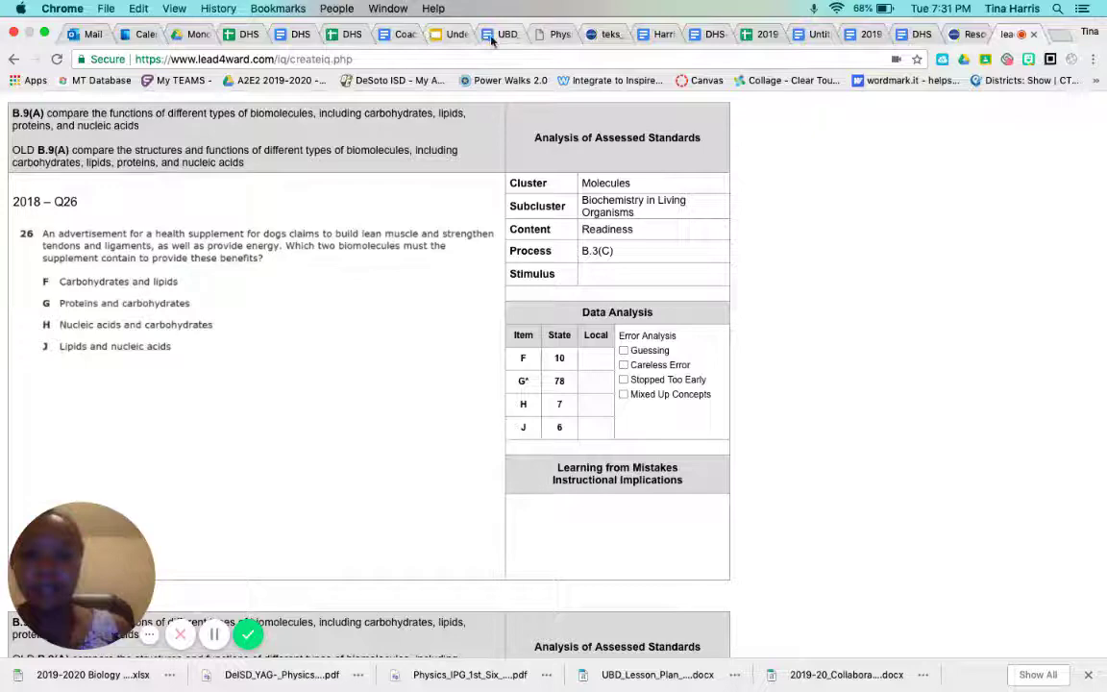
- Enlarge the TEKS Snapshot table to read rows B.6–B.12, then return to the B.9(A) item analysis
left_click(592, 37)
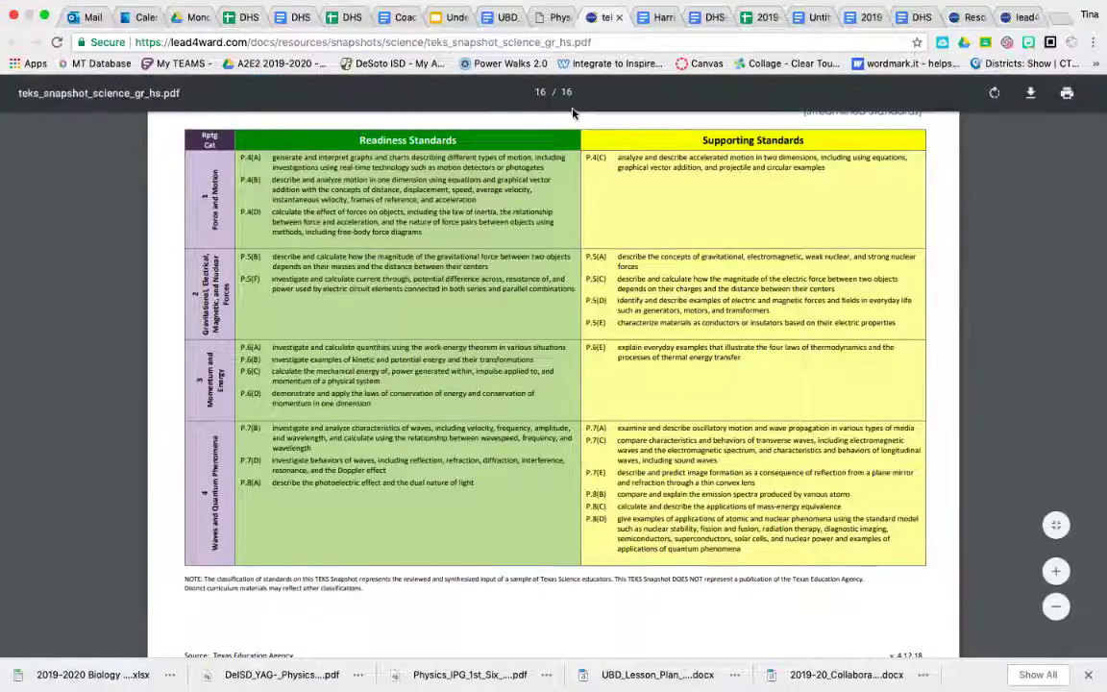
scroll(625, 231, "up", 20)
scroll(644, 253, "up", 20)
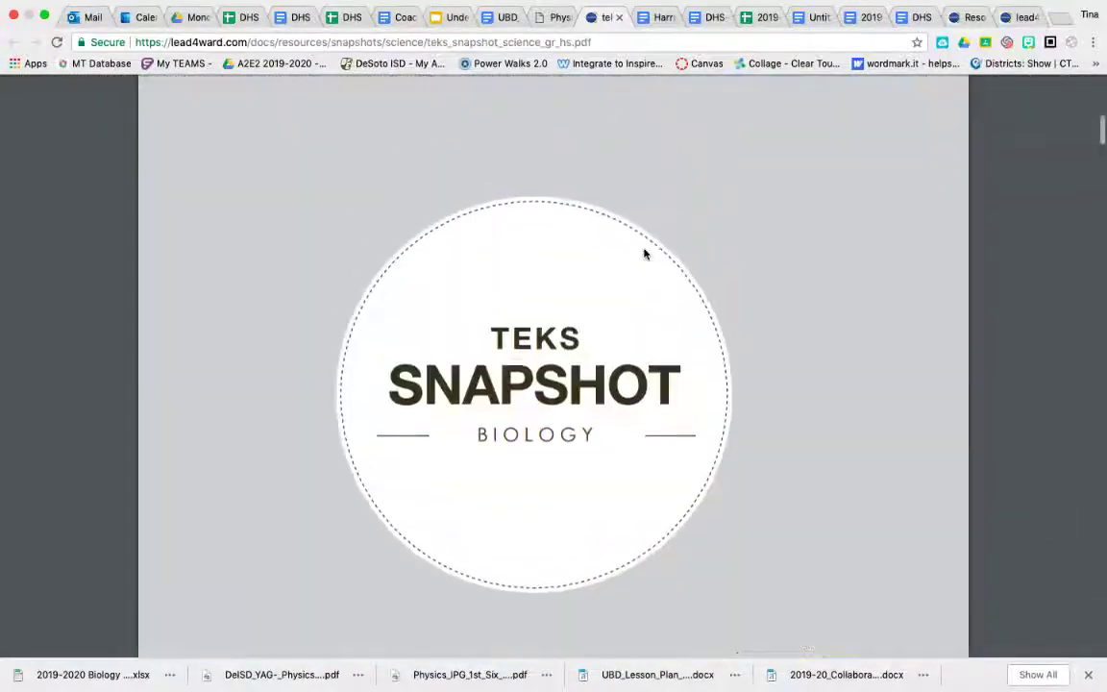
scroll(644, 253, "down", 10)
scroll(885, 279, "down", 8)
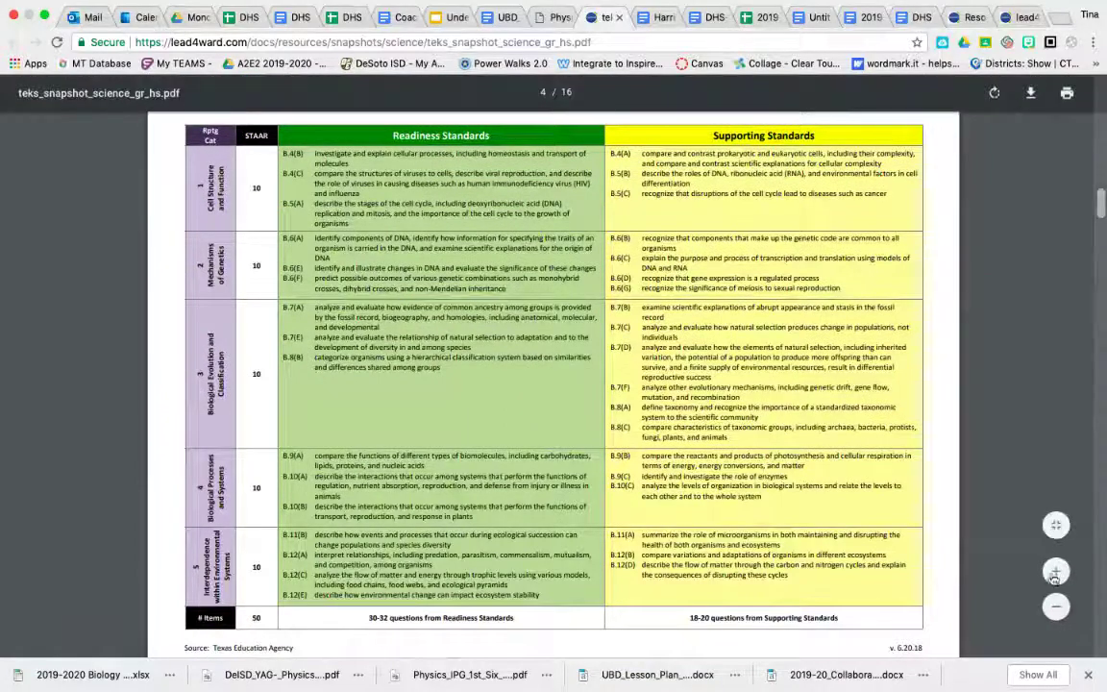
left_click(1056, 573)
scroll(368, 441, "down", 3)
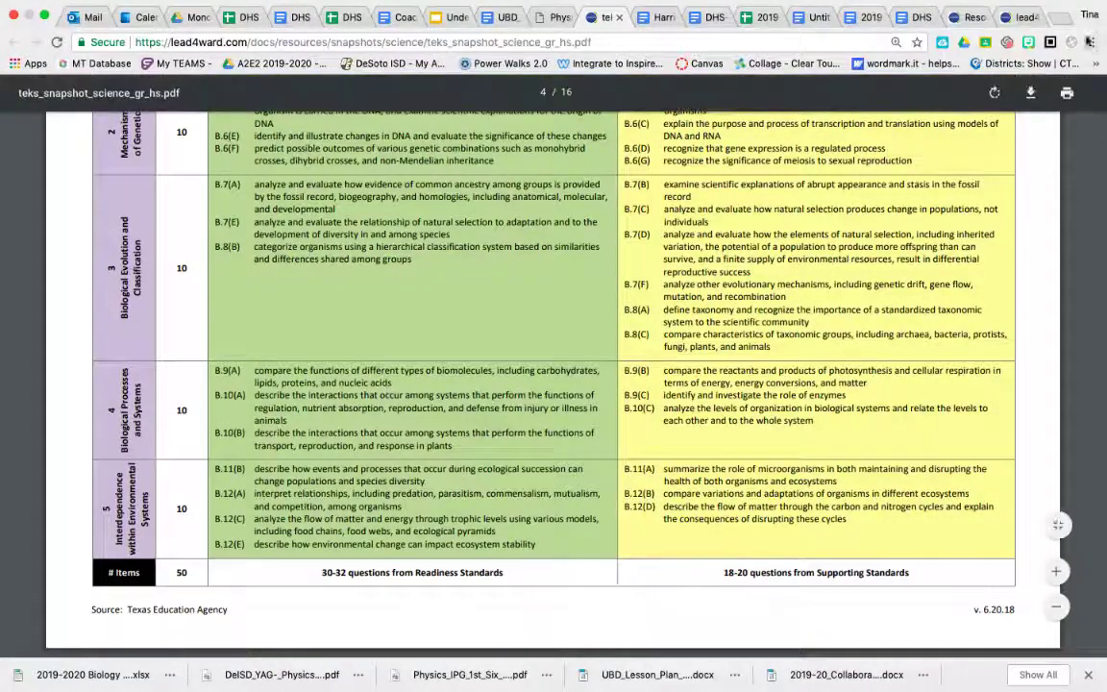
left_click(1012, 19)
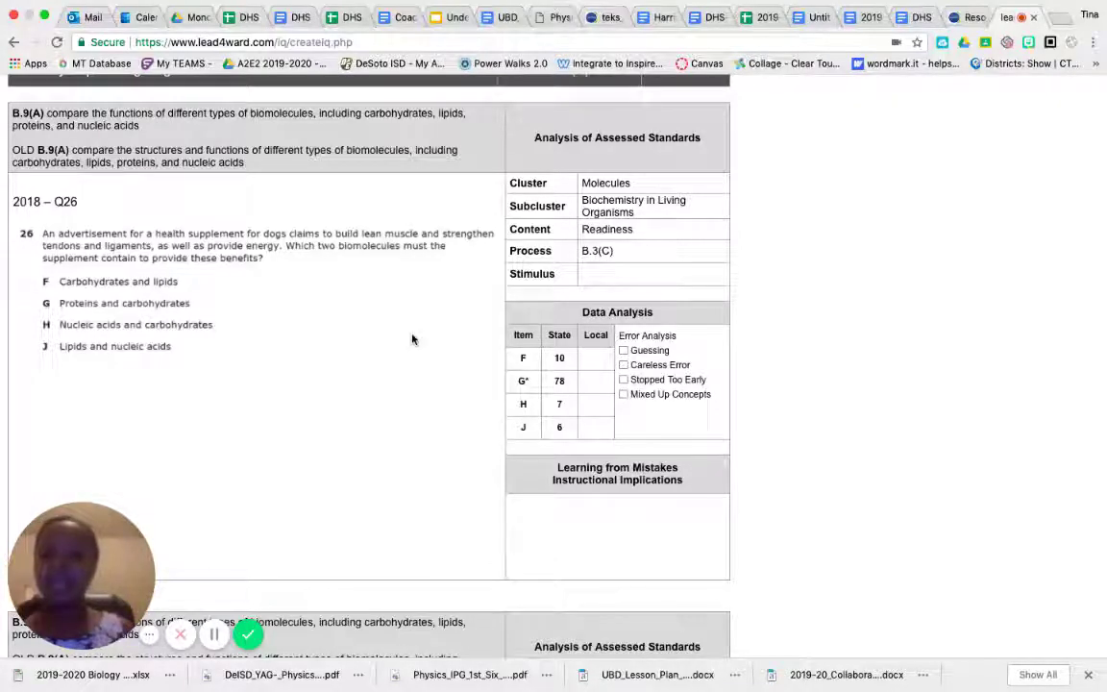
scroll(412, 339, "down", 1)
scroll(412, 340, "down", 10)
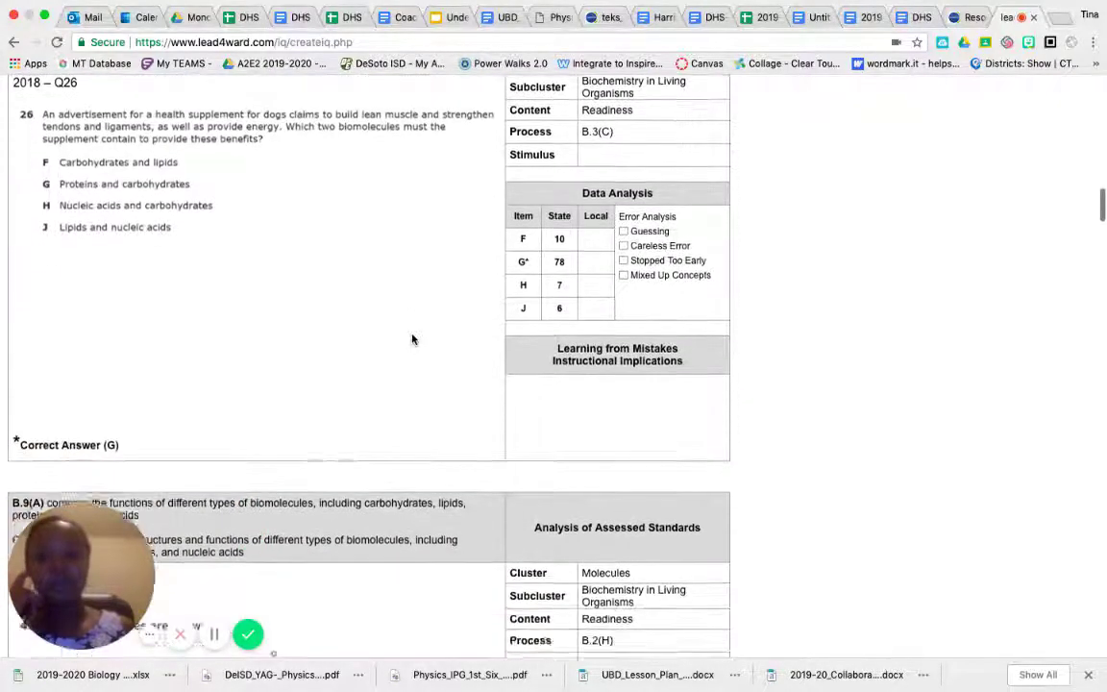
scroll(412, 336, "down", 3)
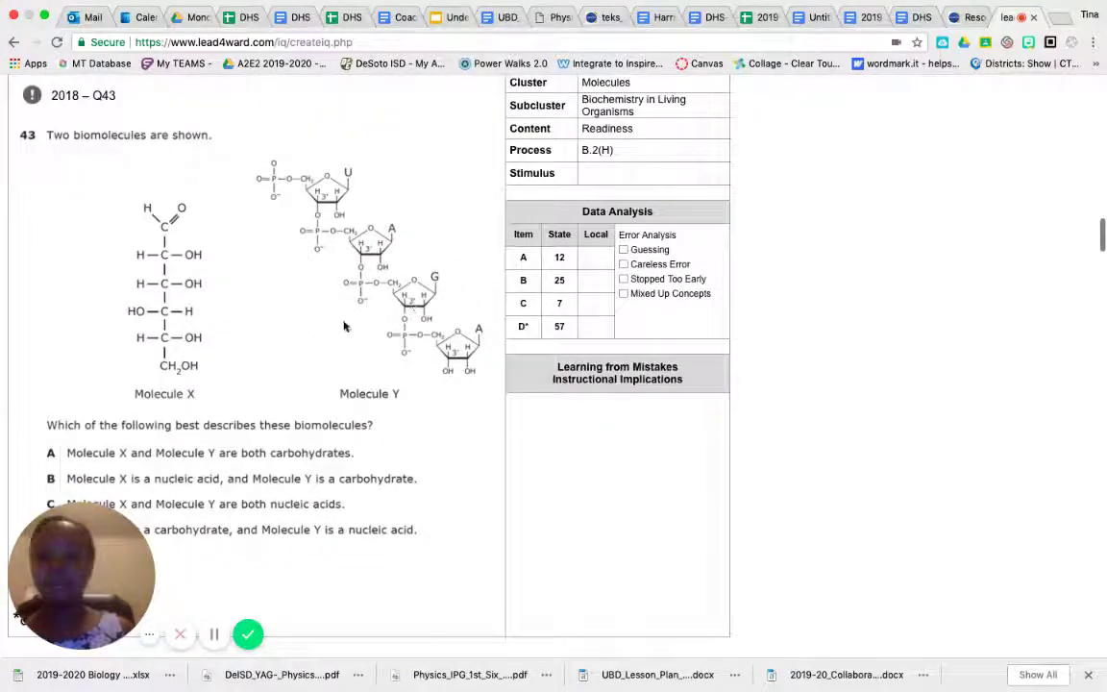
scroll(344, 327, "down", 12)
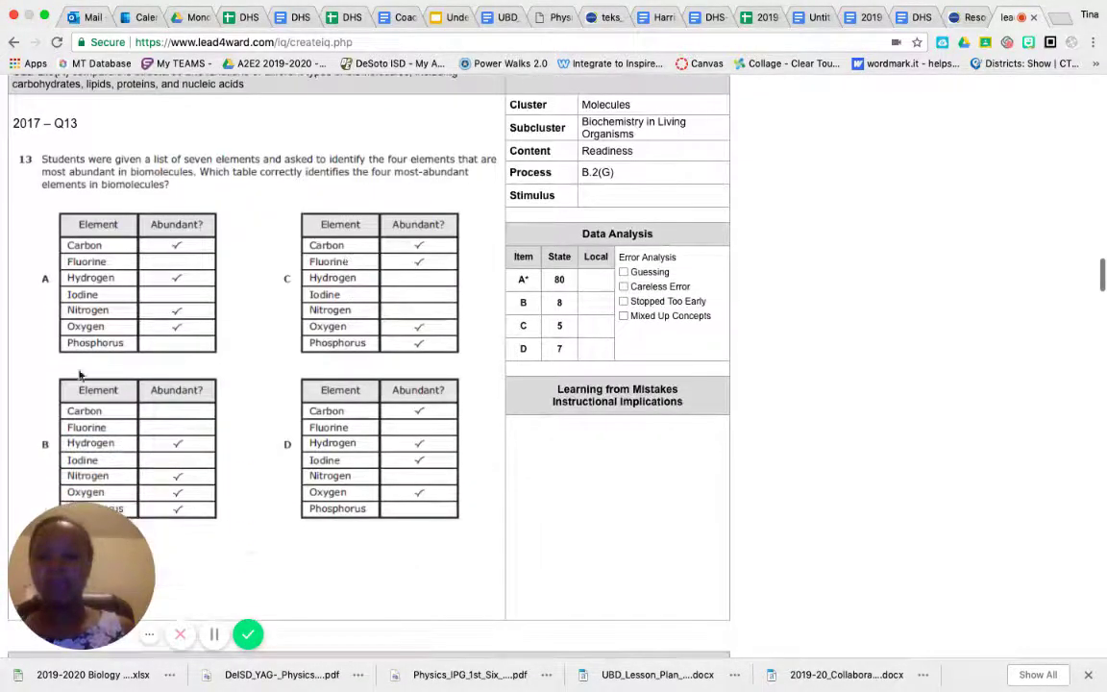
scroll(99, 399, "down", 10)
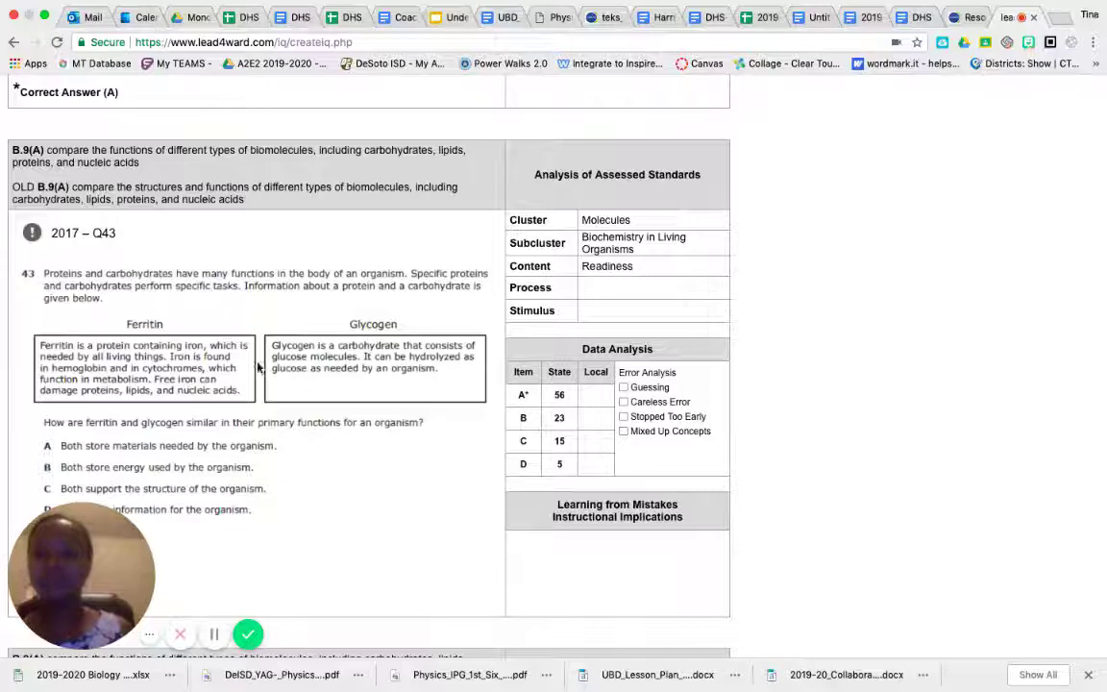
scroll(260, 363, "down", 12)
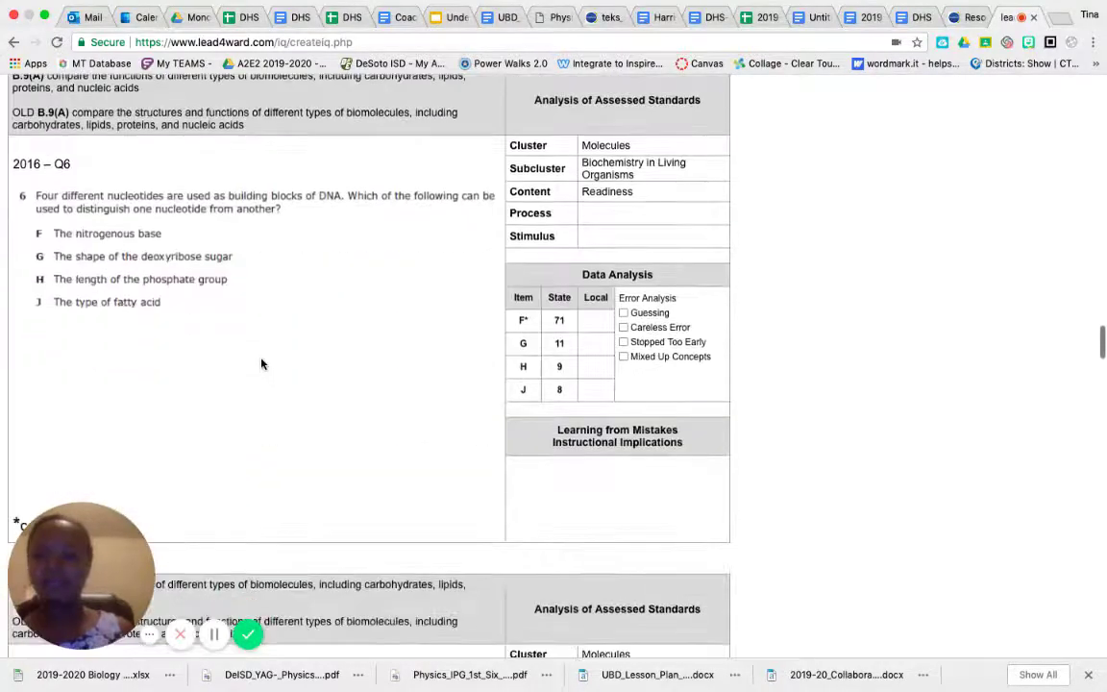
scroll(268, 357, "down", 6)
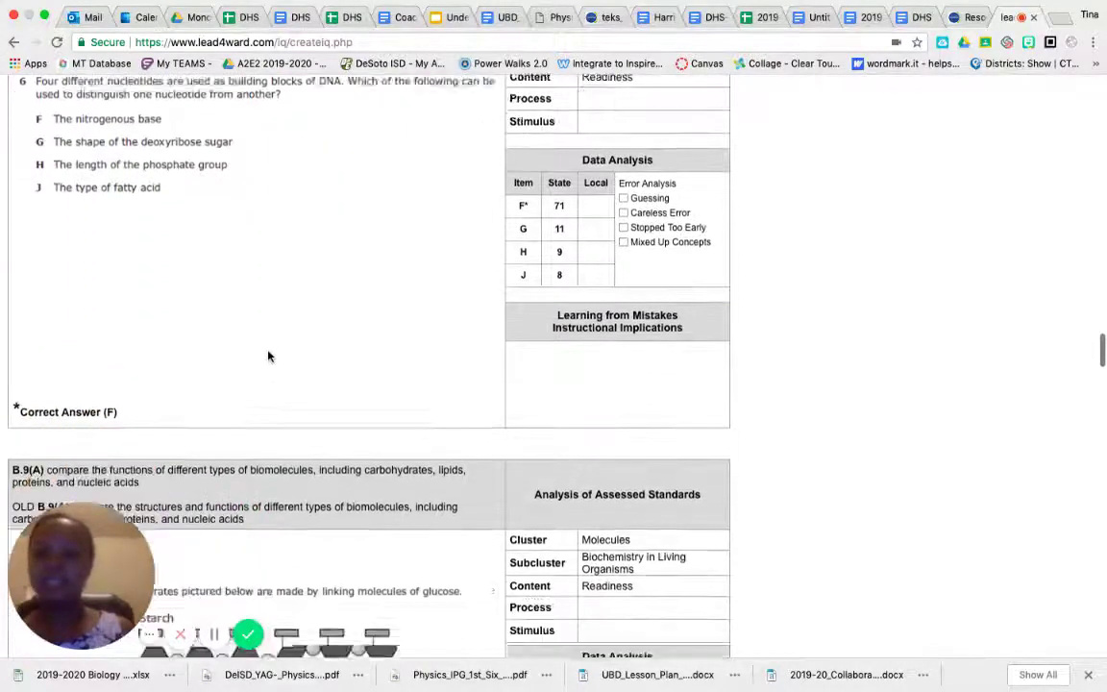
scroll(268, 356, "down", 8)
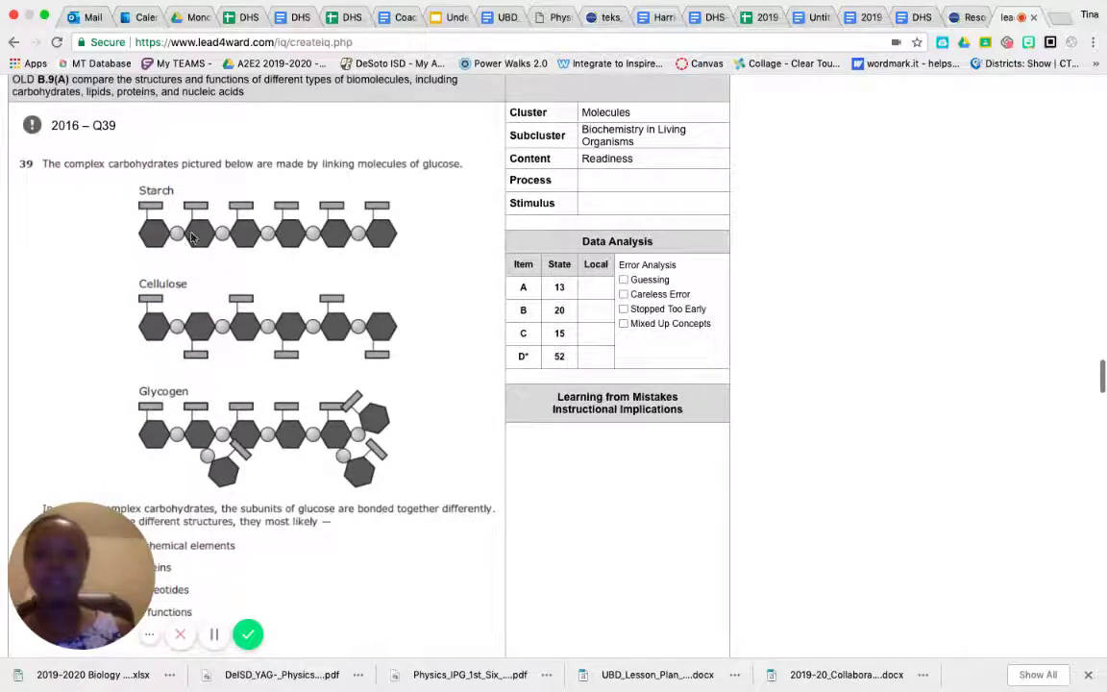
scroll(184, 245, "down", 15)
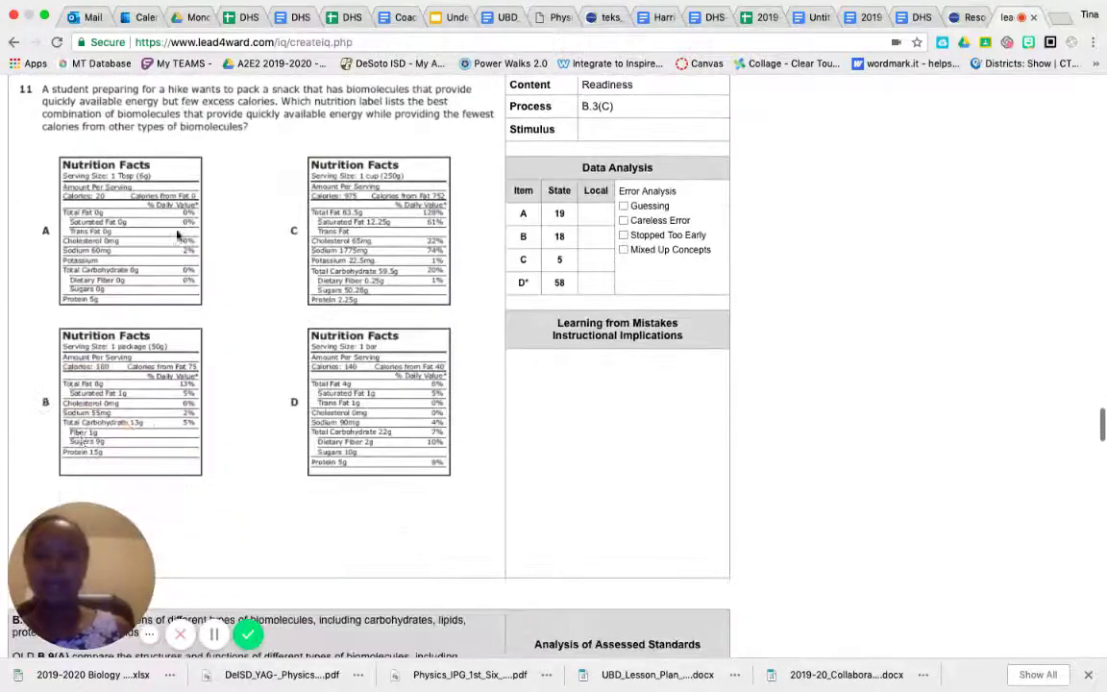
scroll(163, 462, "down", 11)
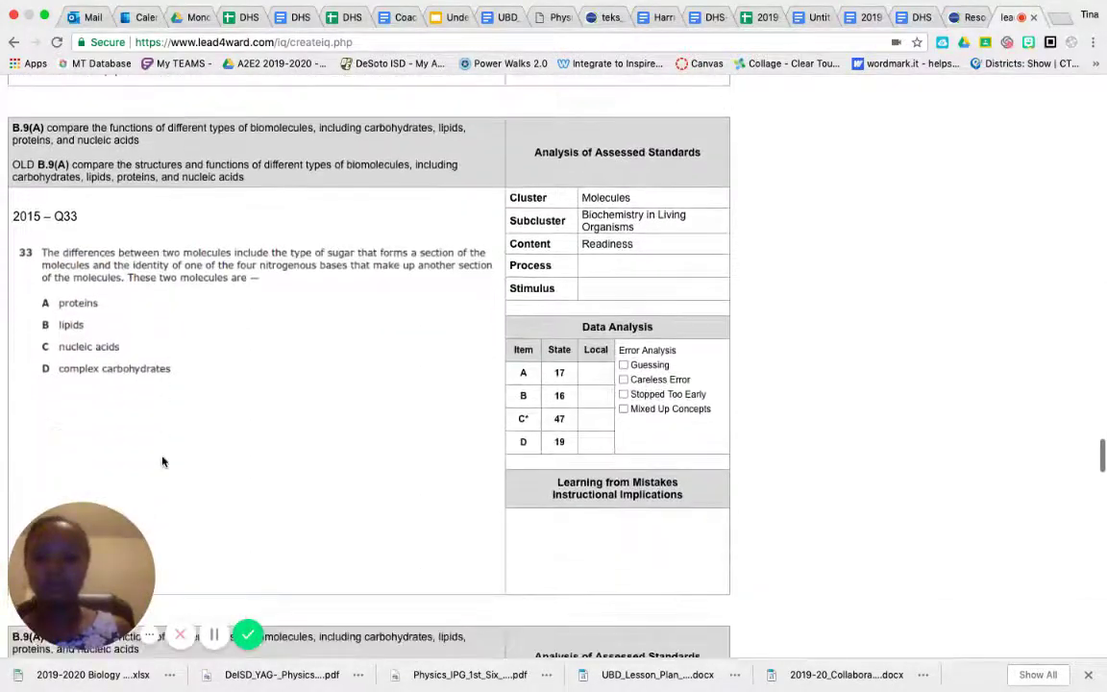
scroll(145, 299, "down", 12)
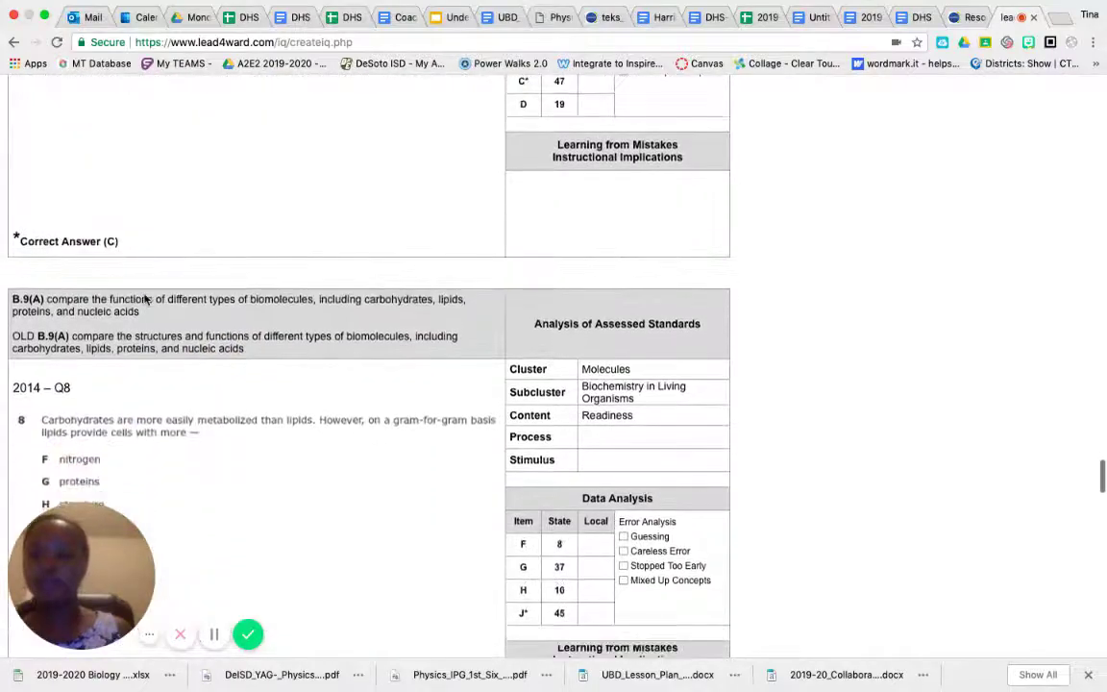
scroll(144, 299, "down", 20)
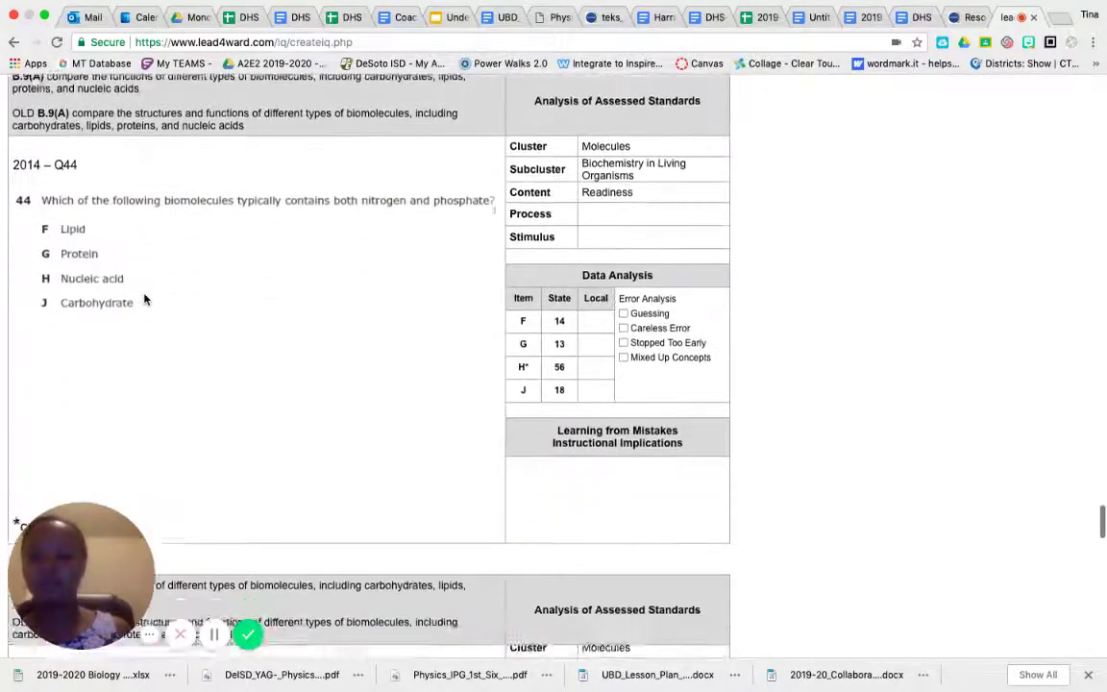
scroll(144, 299, "down", 20)
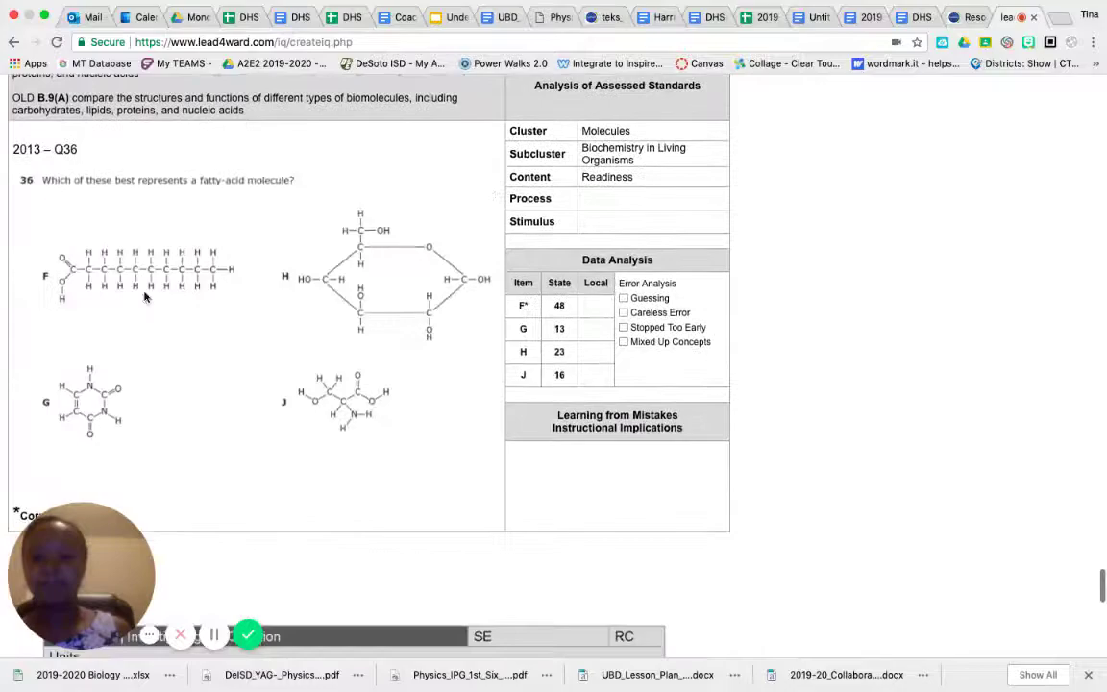
scroll(185, 428, "down", 20)
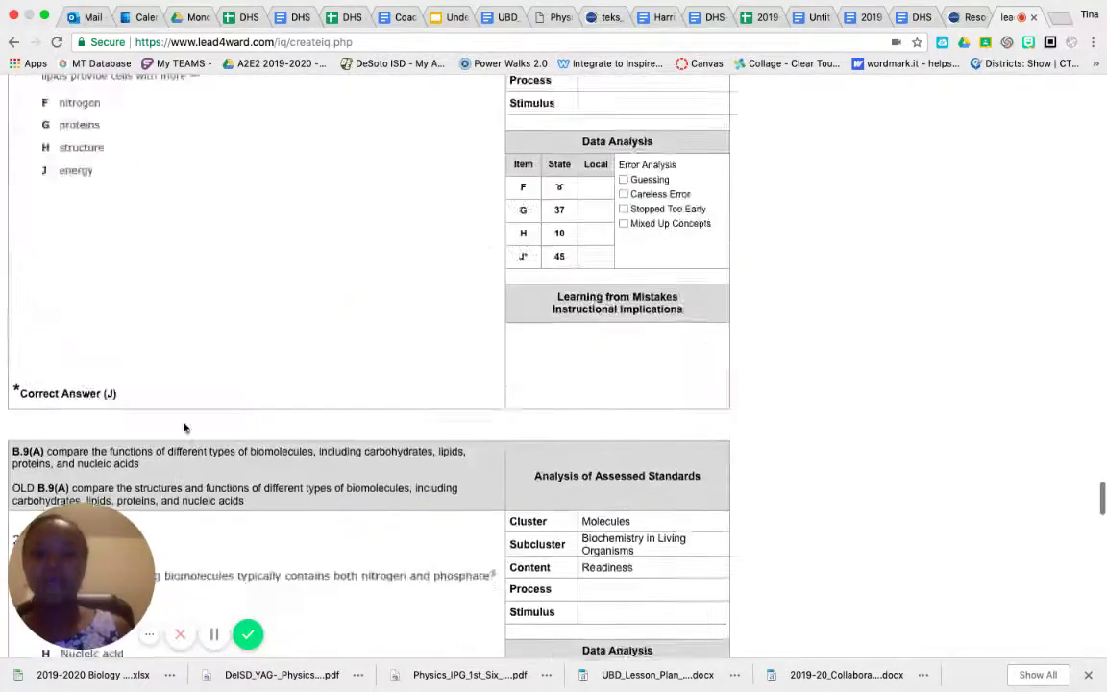
scroll(185, 428, "down", 20)
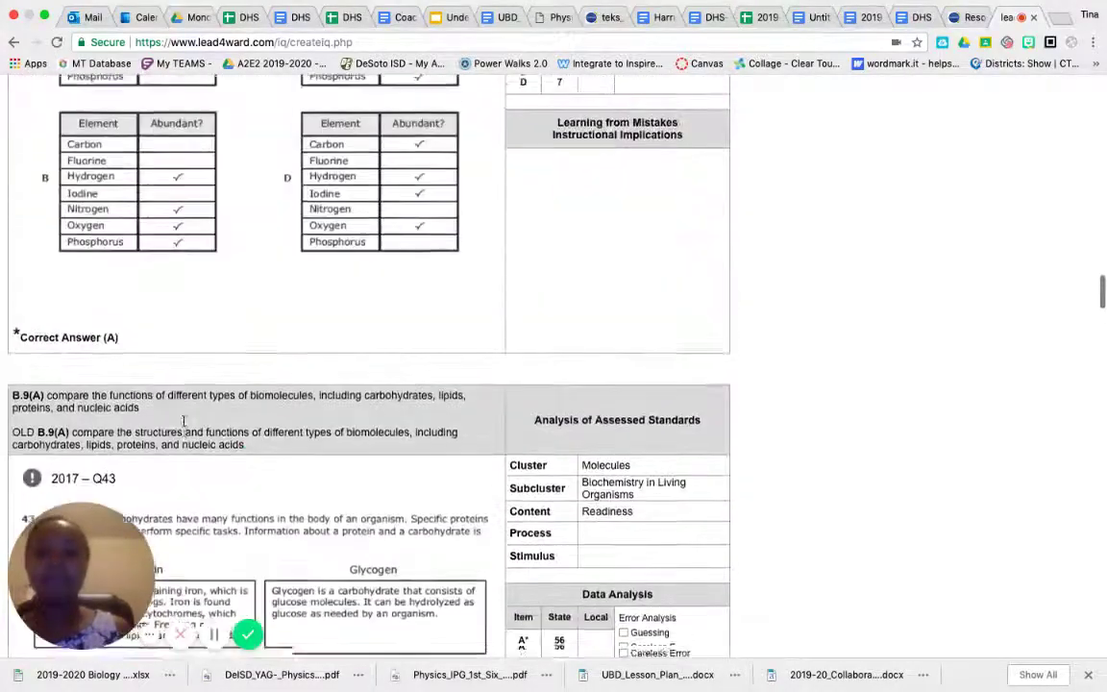
scroll(184, 421, "down", 20)
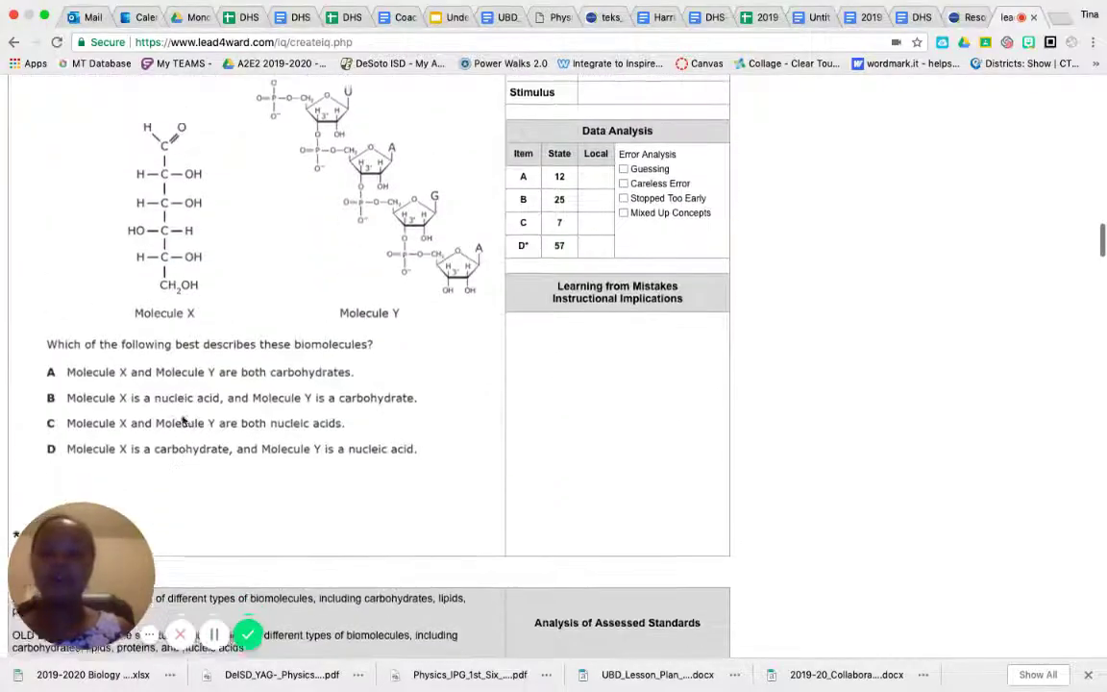
scroll(183, 420, "up", 2)
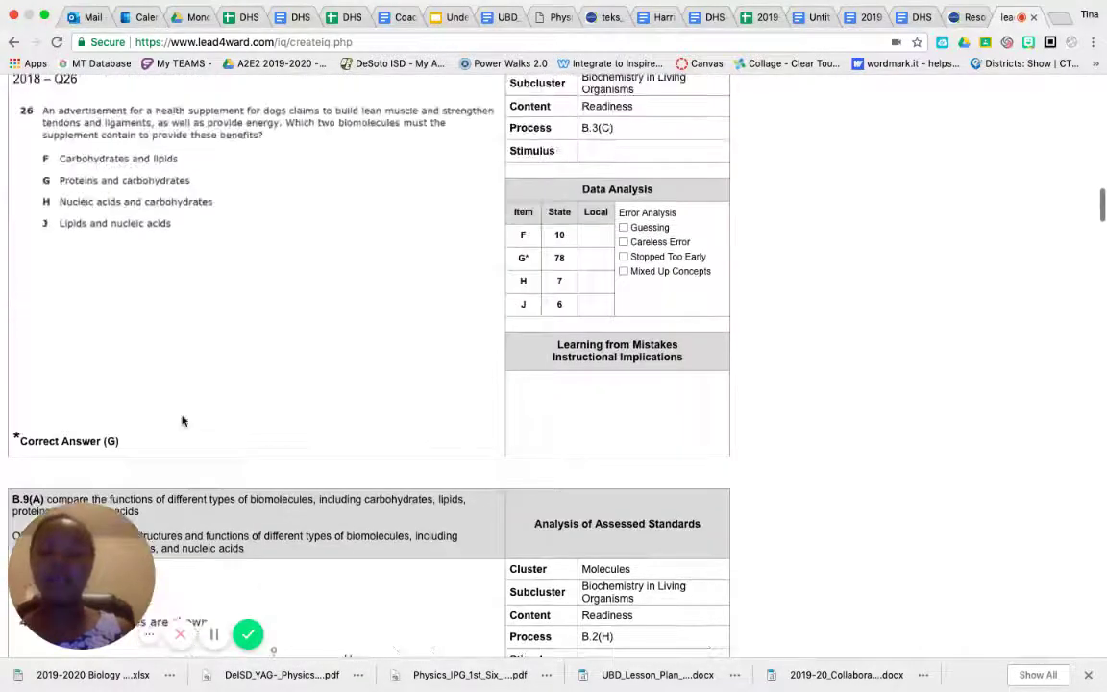
scroll(183, 420, "up", 15)
scroll(183, 420, "down", 5)
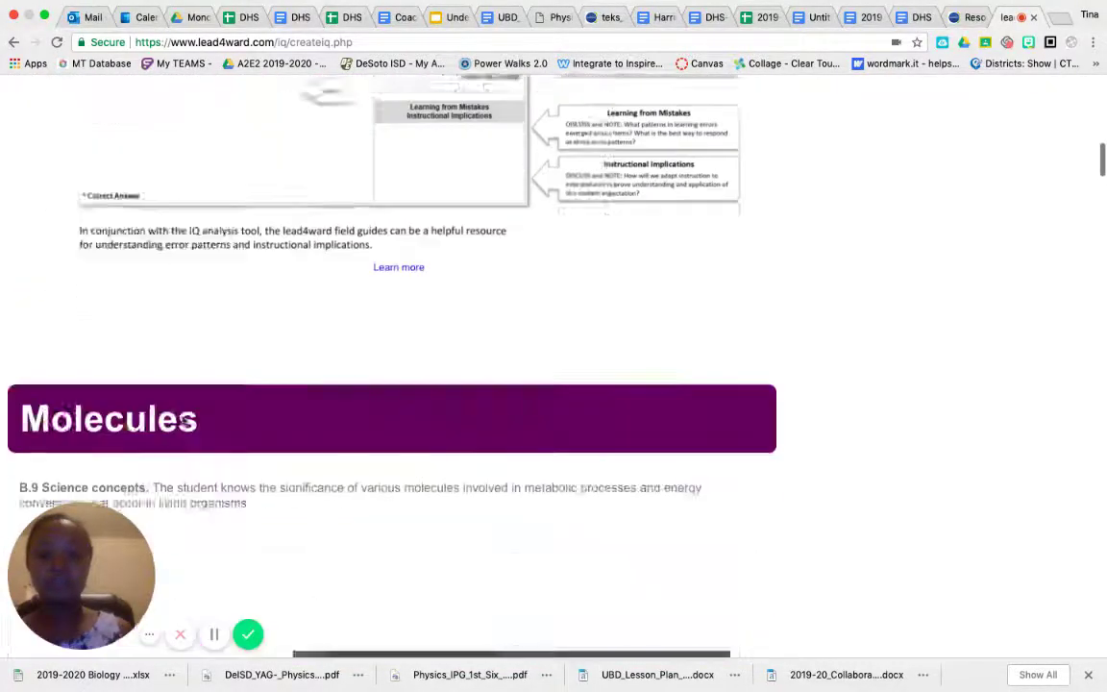
scroll(182, 420, "down", 6)
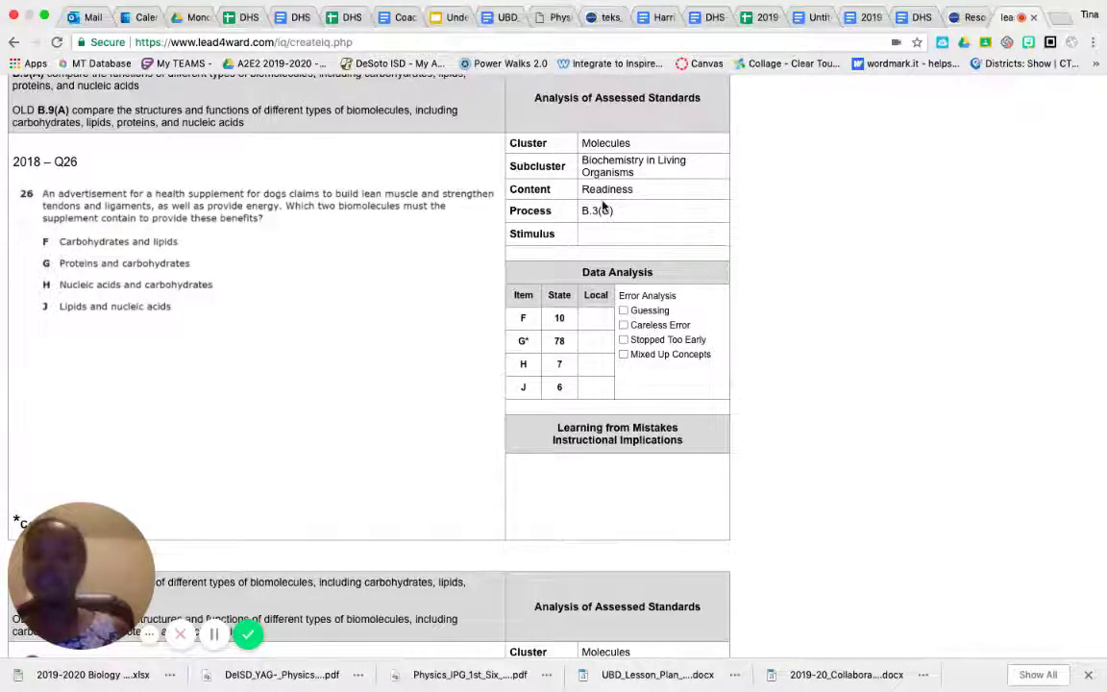
scroll(605, 211, "down", 5)
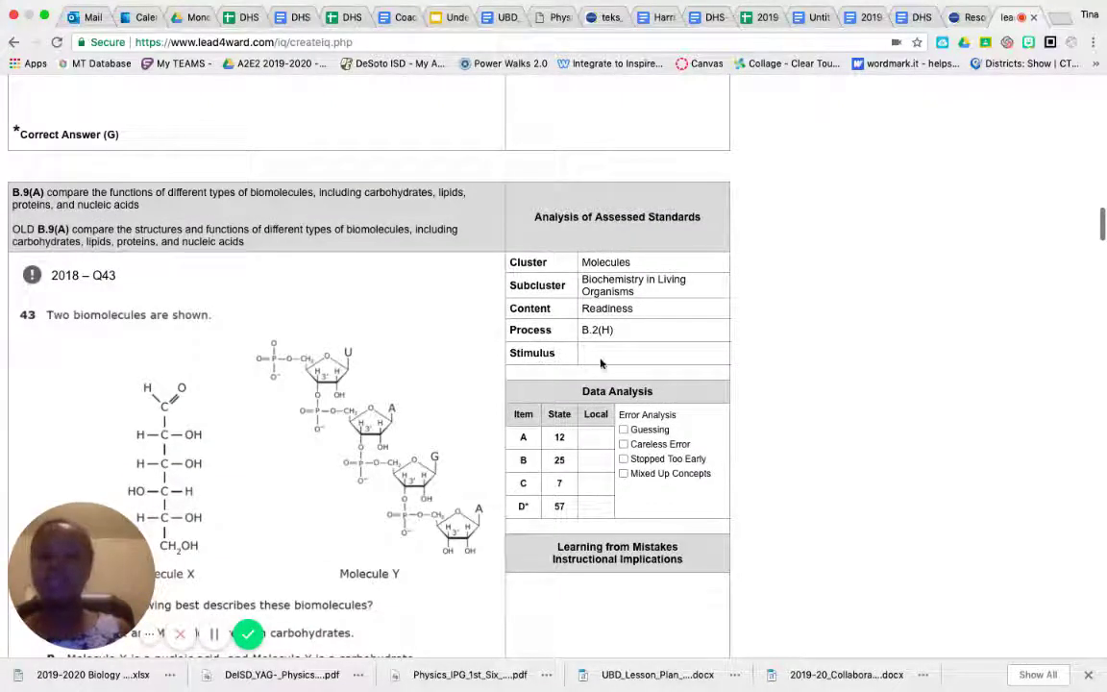
scroll(601, 363, "down", 1)
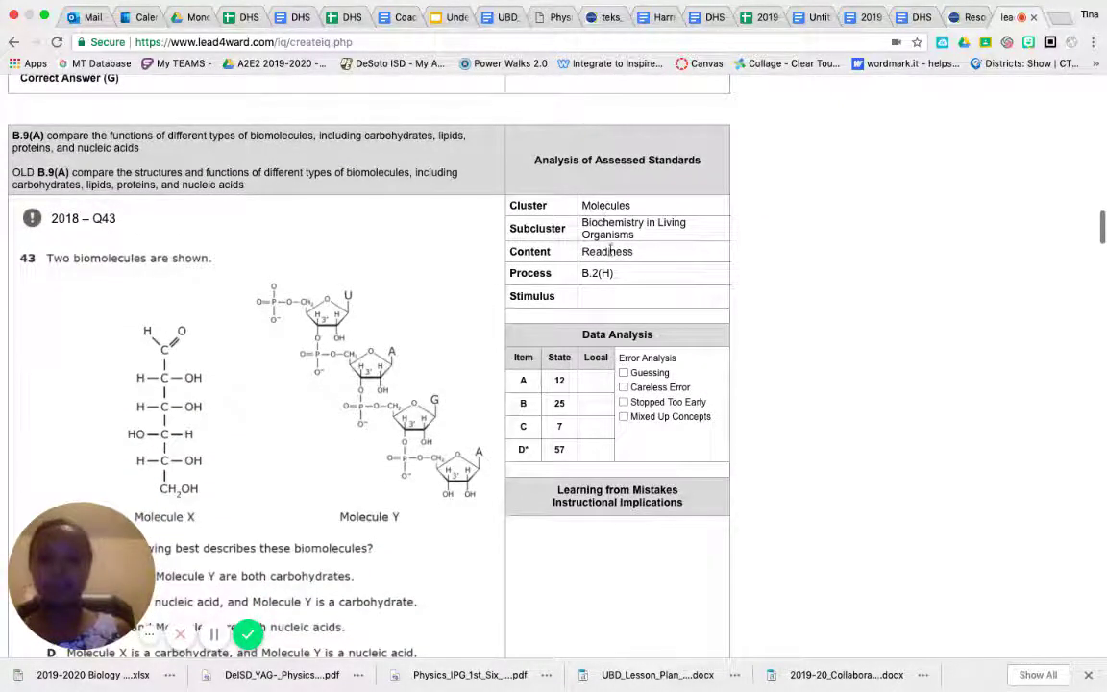
scroll(634, 331, "down", 8)
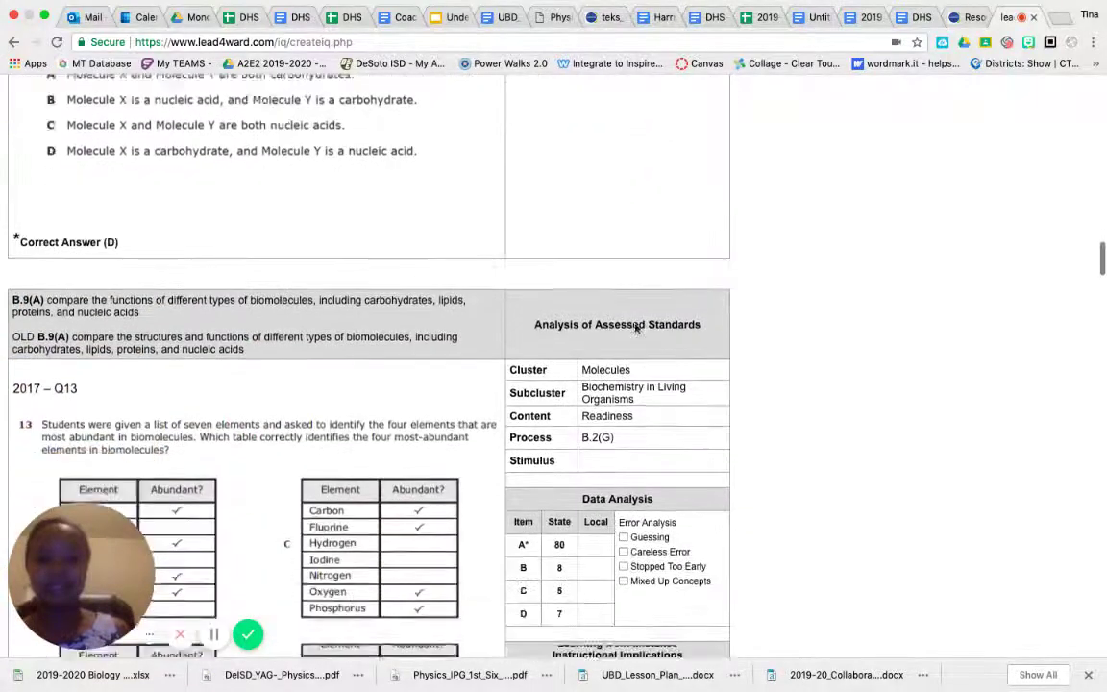
scroll(588, 406, "down", 5)
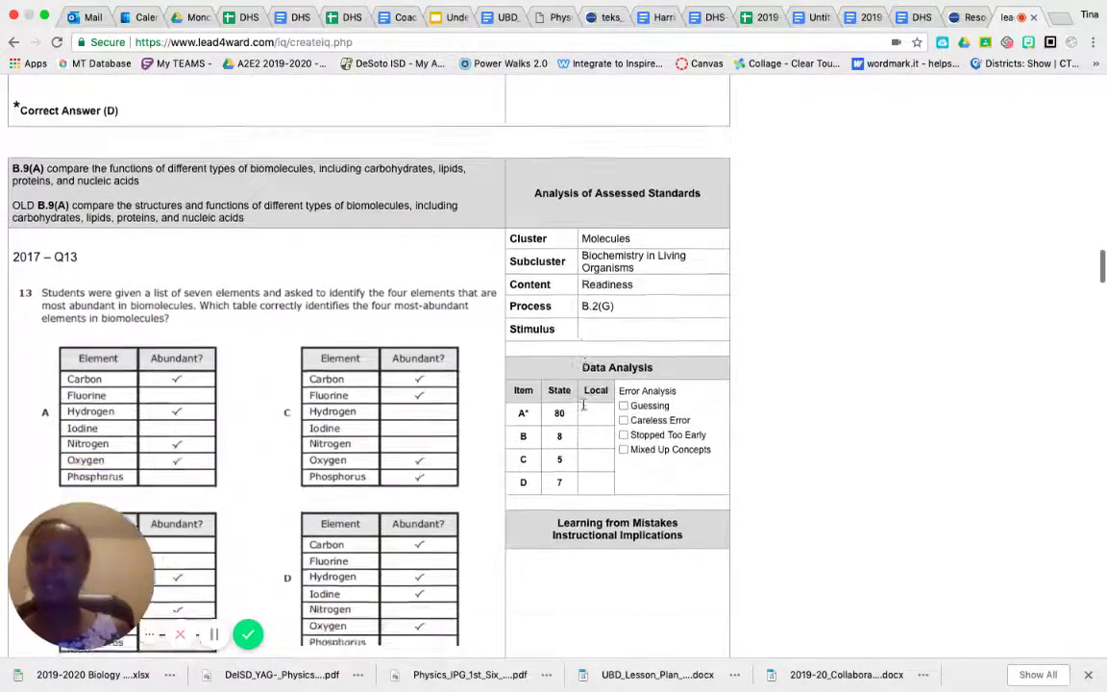
scroll(583, 404, "down", 3)
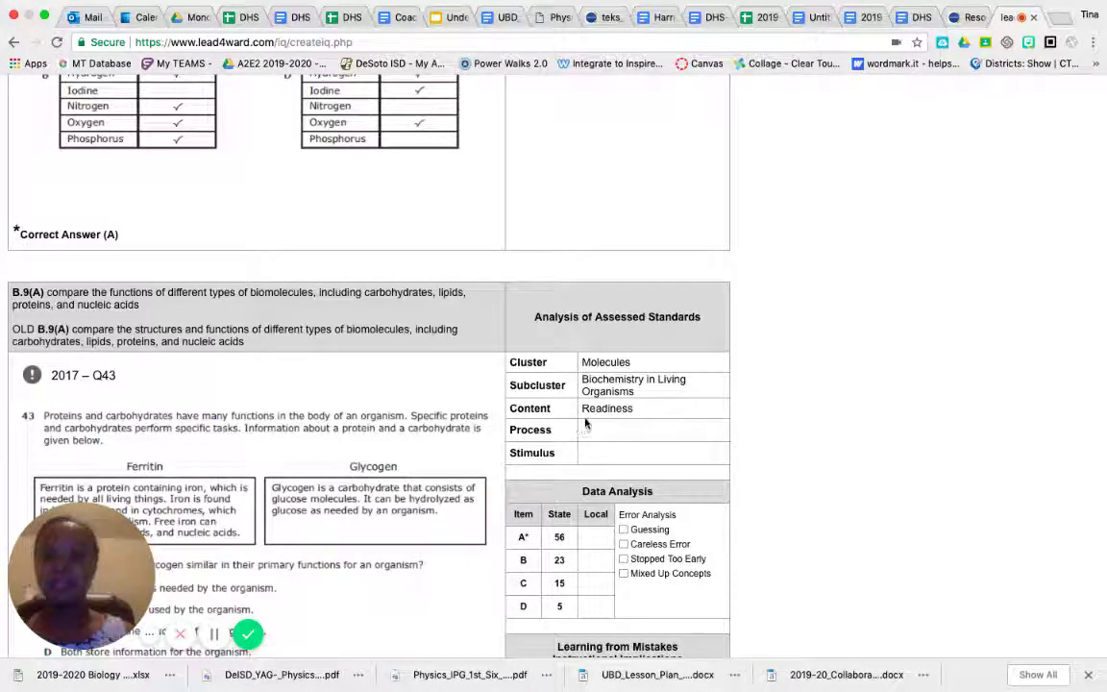
- Switch to the UbD Clarification training deck's Stage 1 – Desired Results slide with six numbered steps
left_click(439, 18)
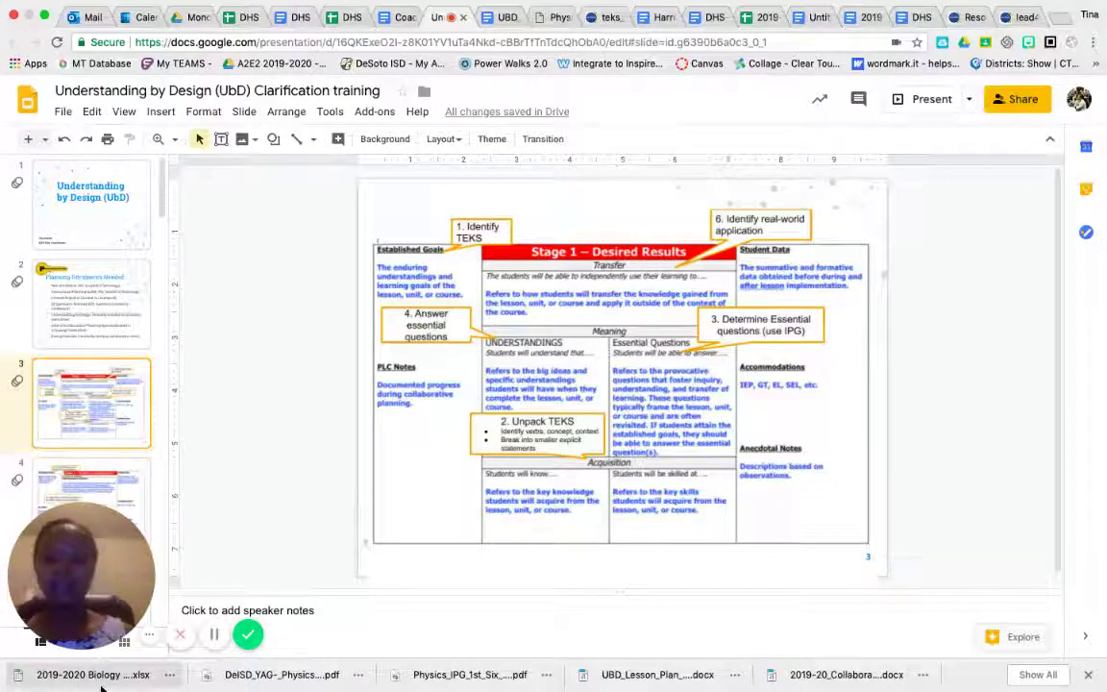
scroll(514, 558, "down", 1)
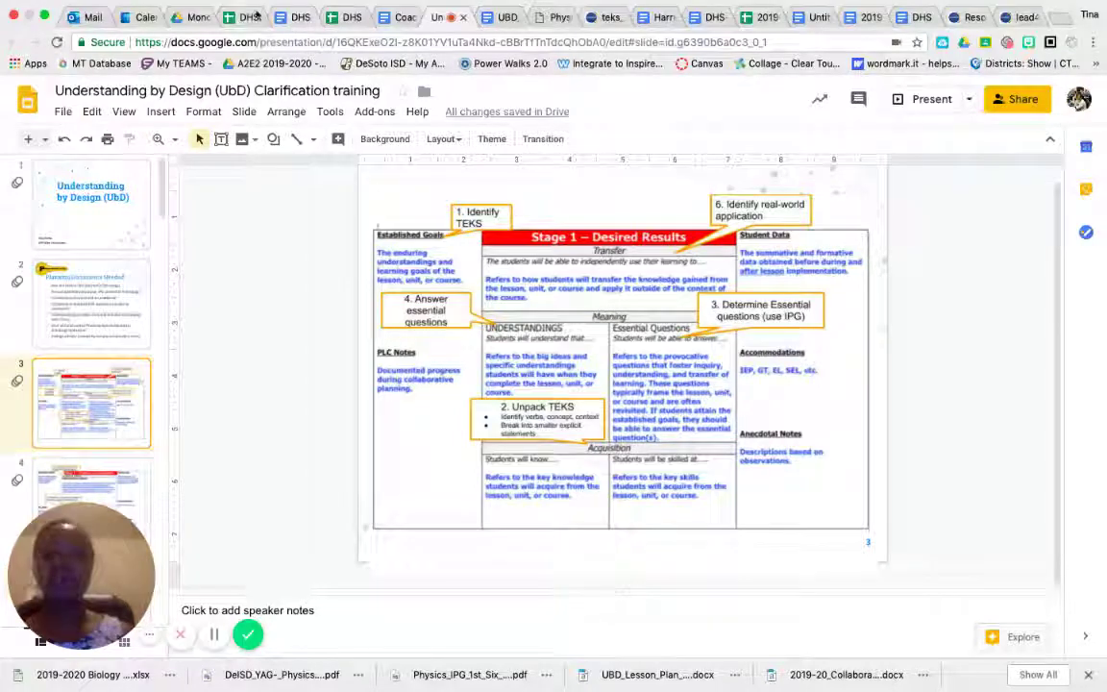
- Show the sharing dialog for UBD_Lesson_Plan_Template_Gradual_Release (2), already shared with two people
left_click(499, 20)
scroll(450, 324, "down", 2)
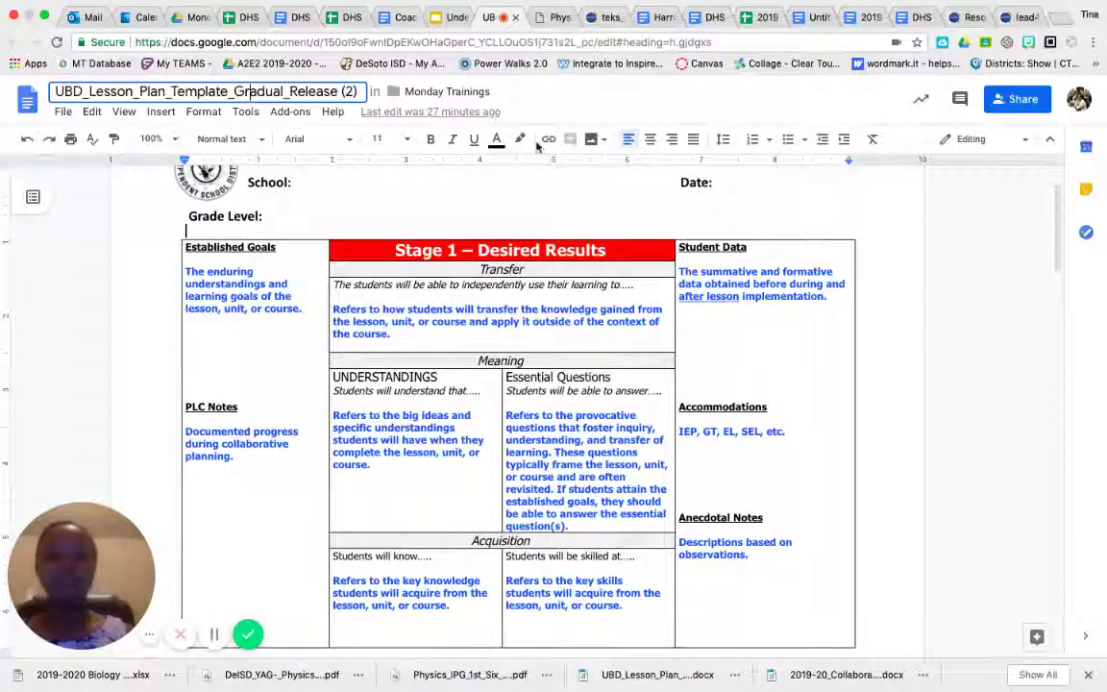
left_click(1038, 99)
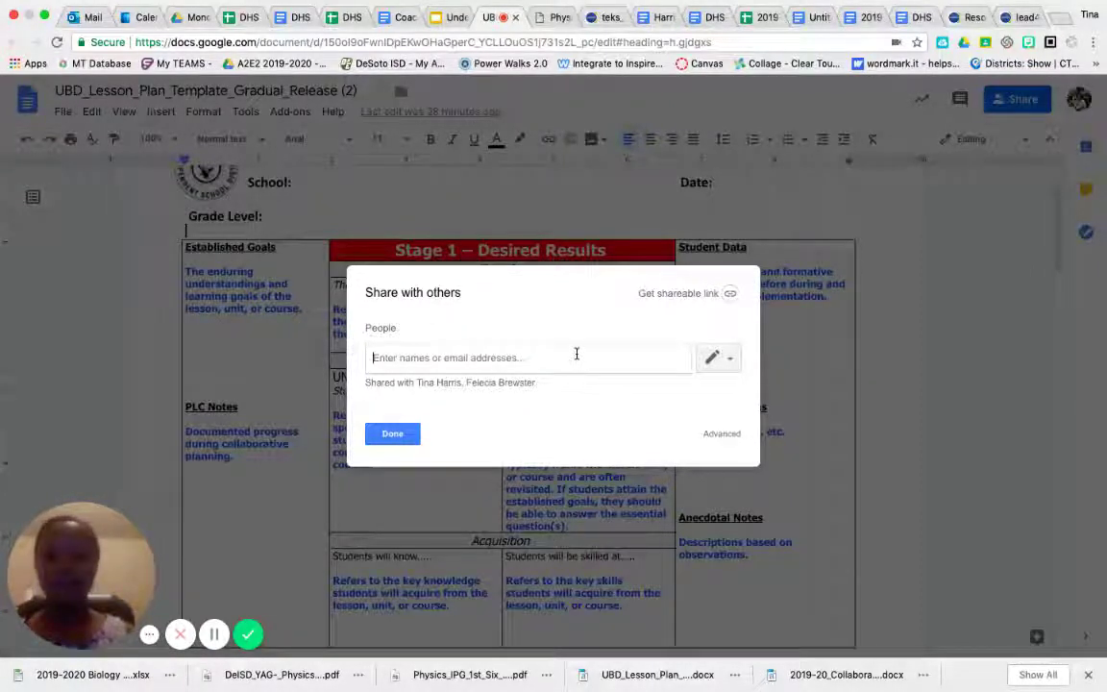
left_click(392, 432)
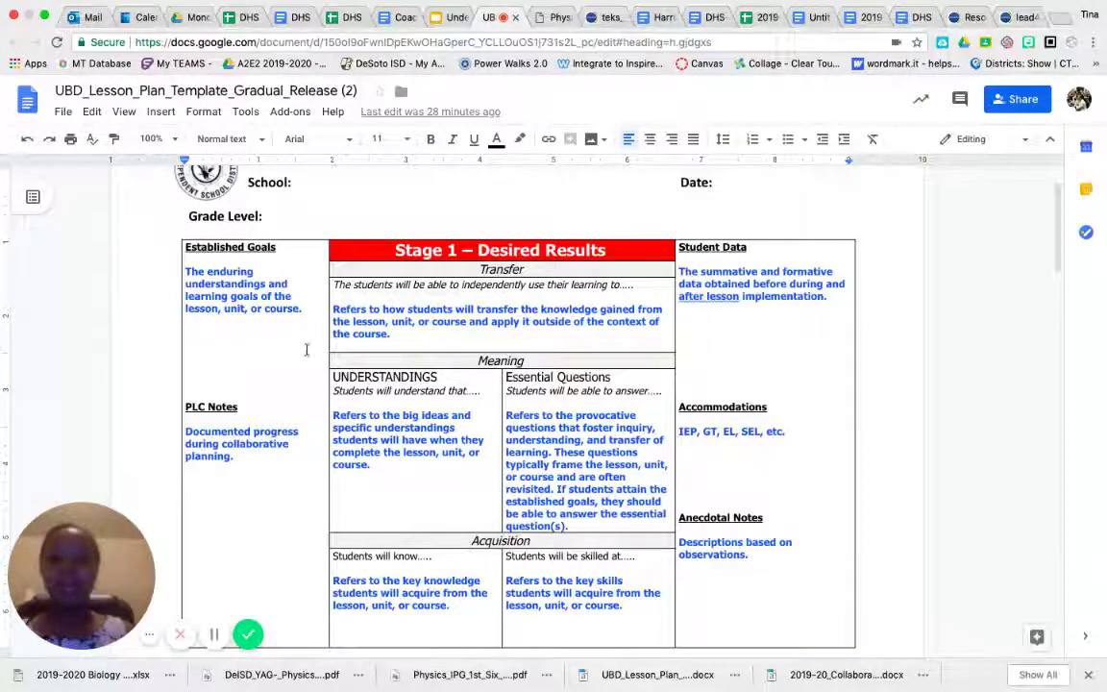
left_click(272, 332)
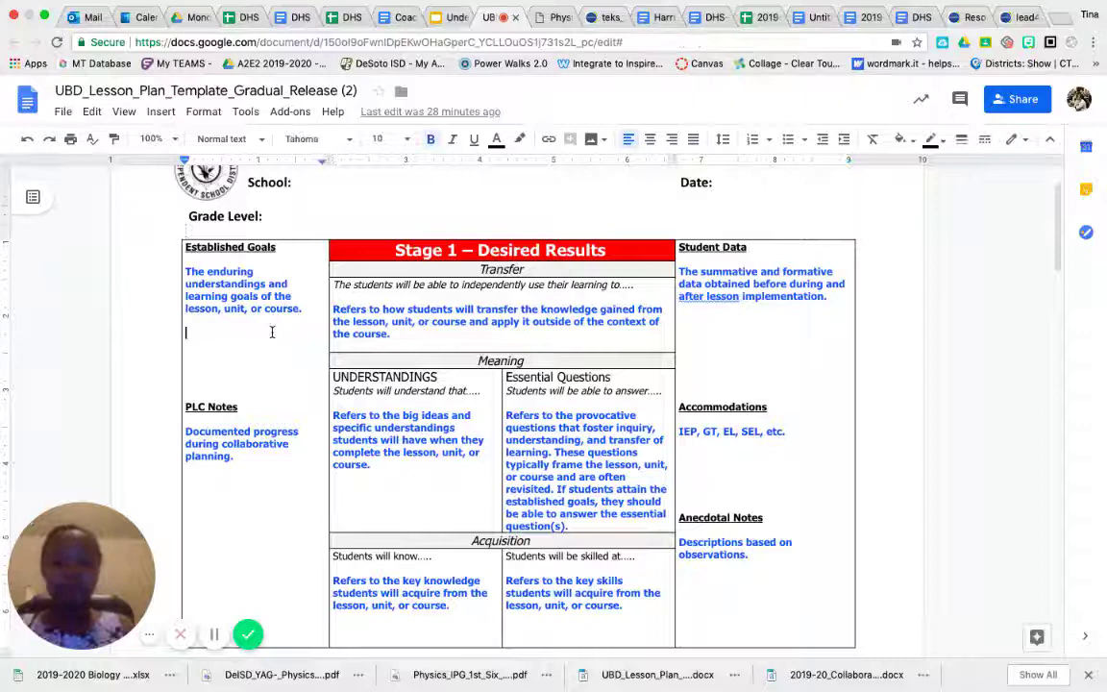
type("jeffe")
key("BackSpace")
key("BackSpace")
key("BackSpace")
key("BackSpace")
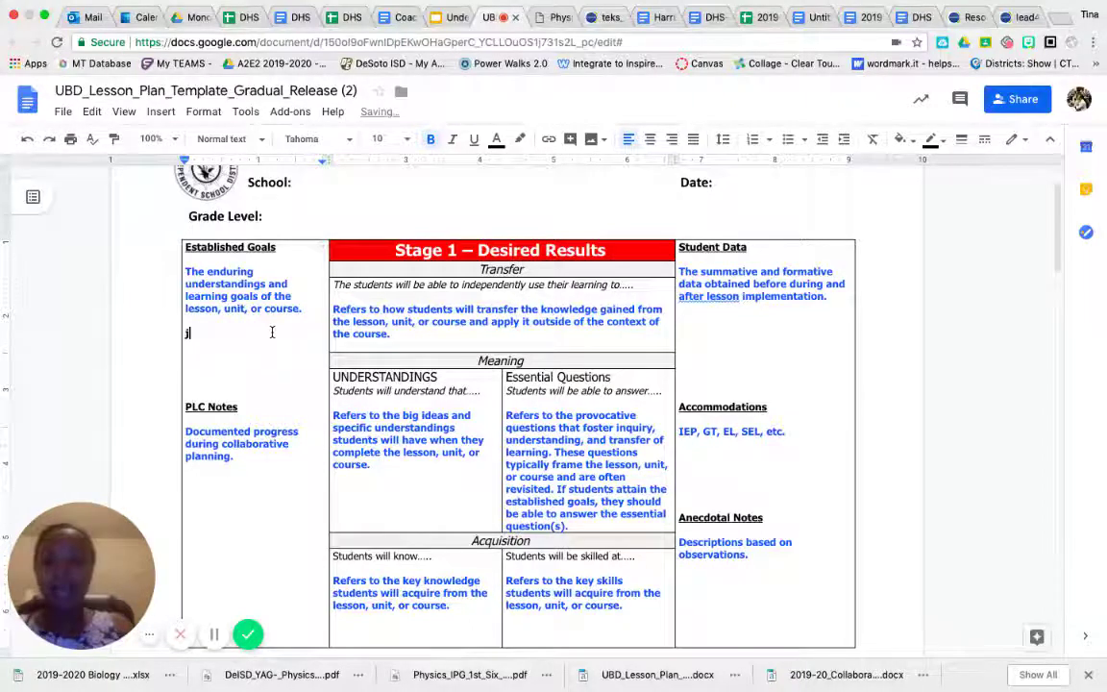
key("BackSpace")
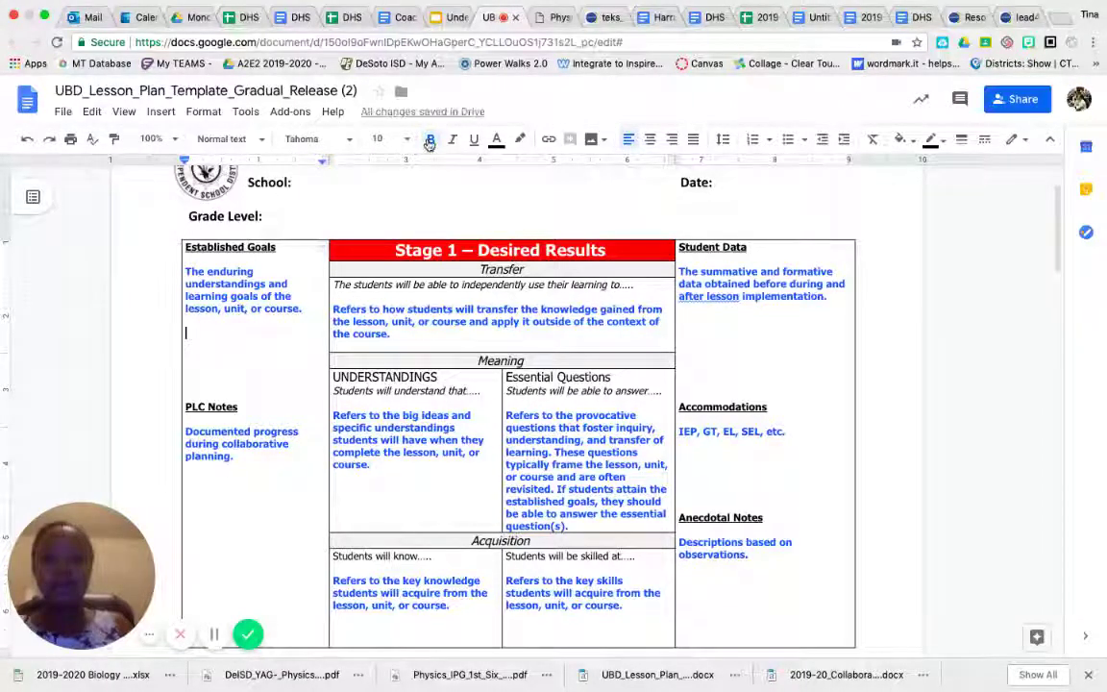
key("BackSpace")
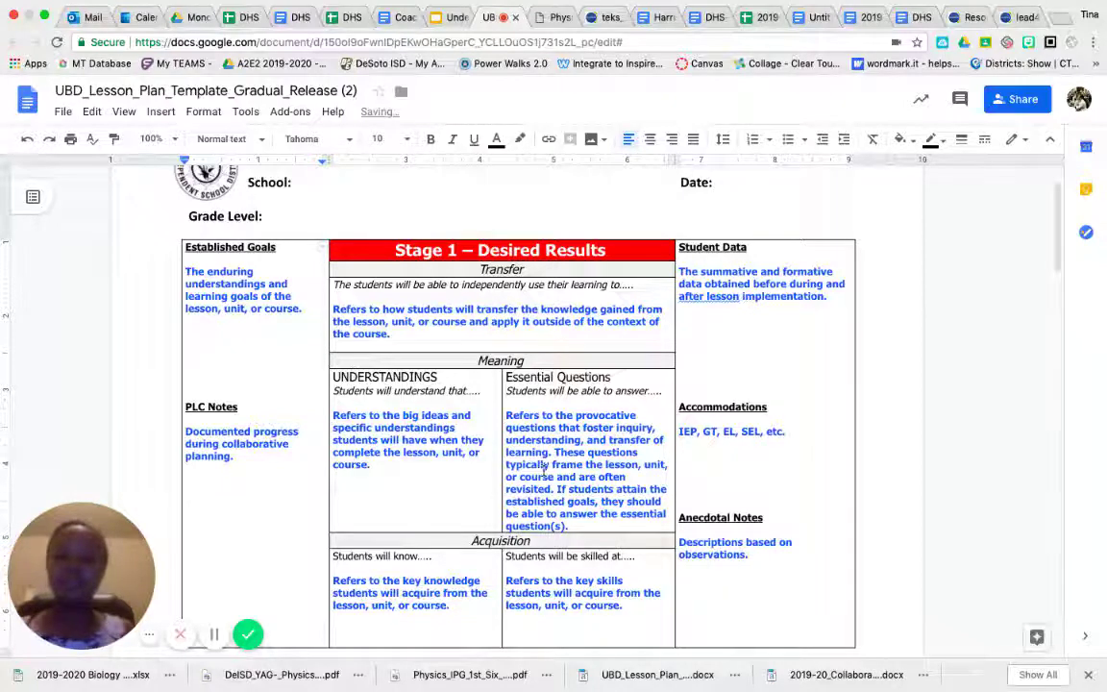
scroll(545, 471, "down", 1)
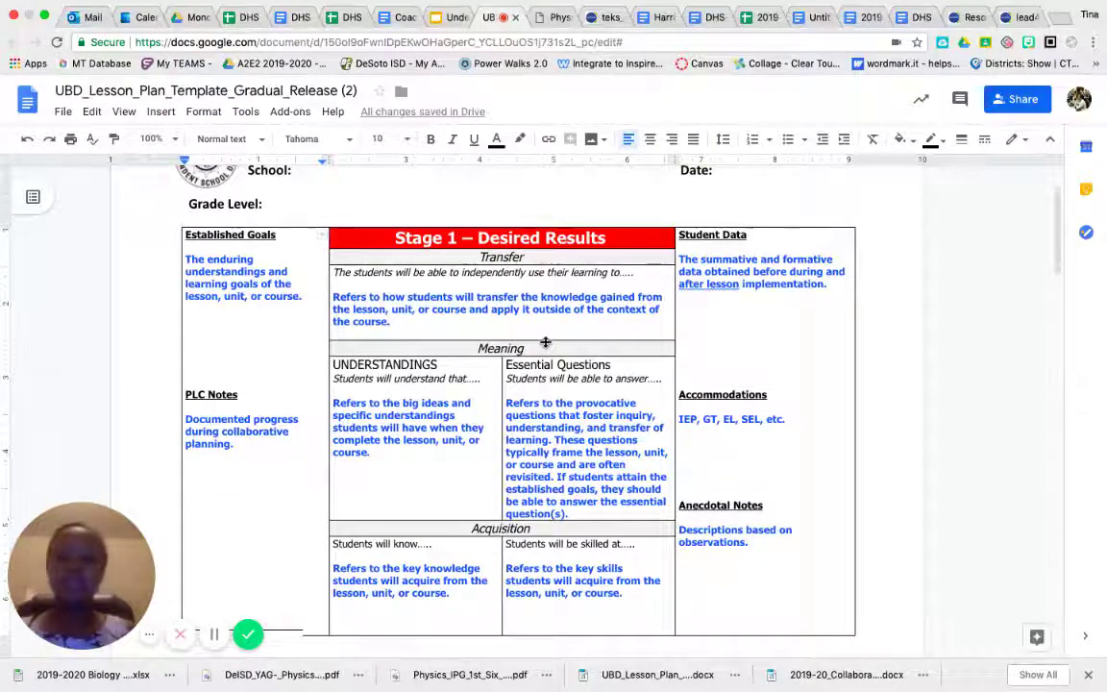
scroll(545, 343, "down", 2)
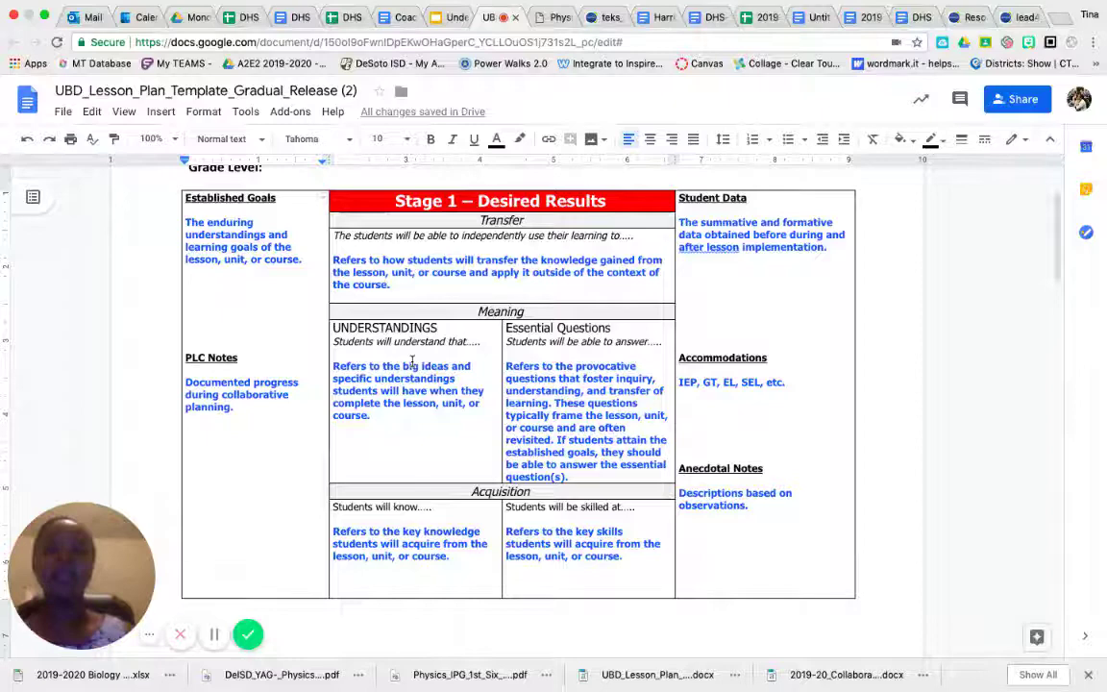
- Check Stage 1's Transfer cell, then scroll to Stage 2's Performance Task(s) and Other Evidence guidance
scroll(412, 363, "down", 1)
scroll(412, 362, "down", 5)
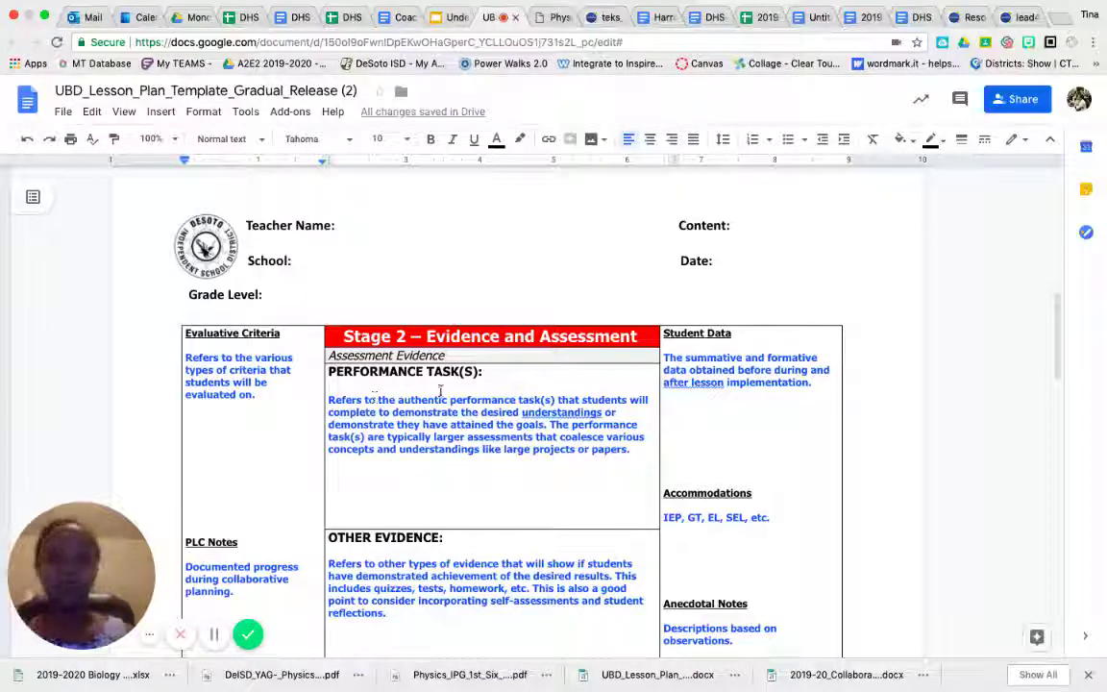
scroll(356, 442, "up", 3)
scroll(356, 442, "up", 4)
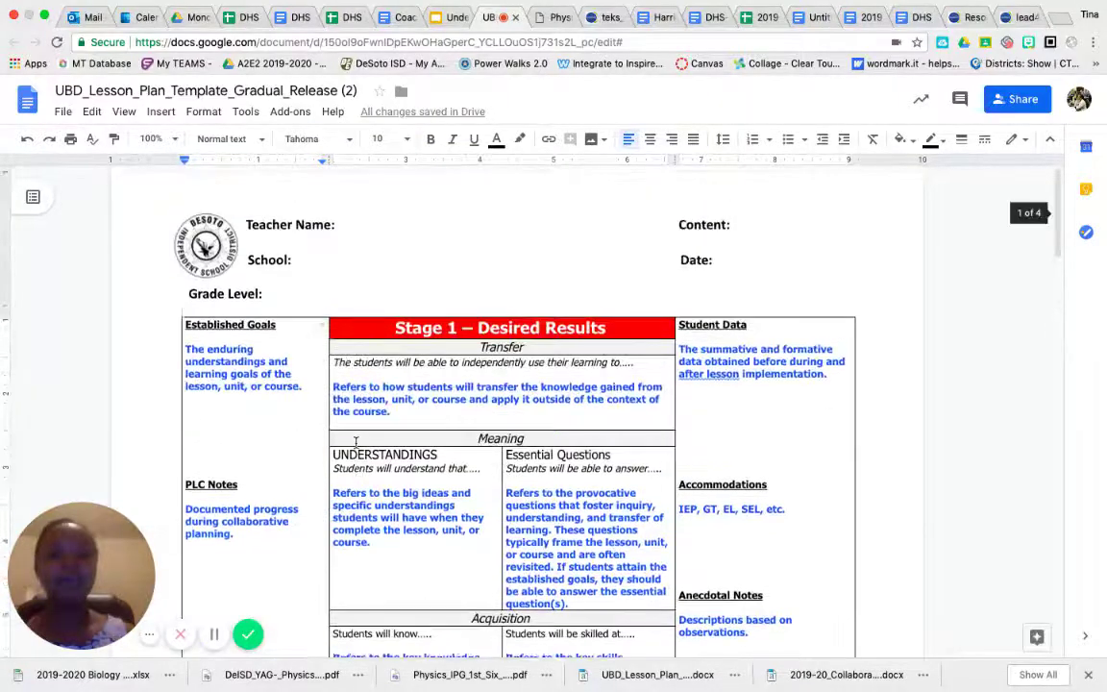
scroll(527, 401, "down", 1)
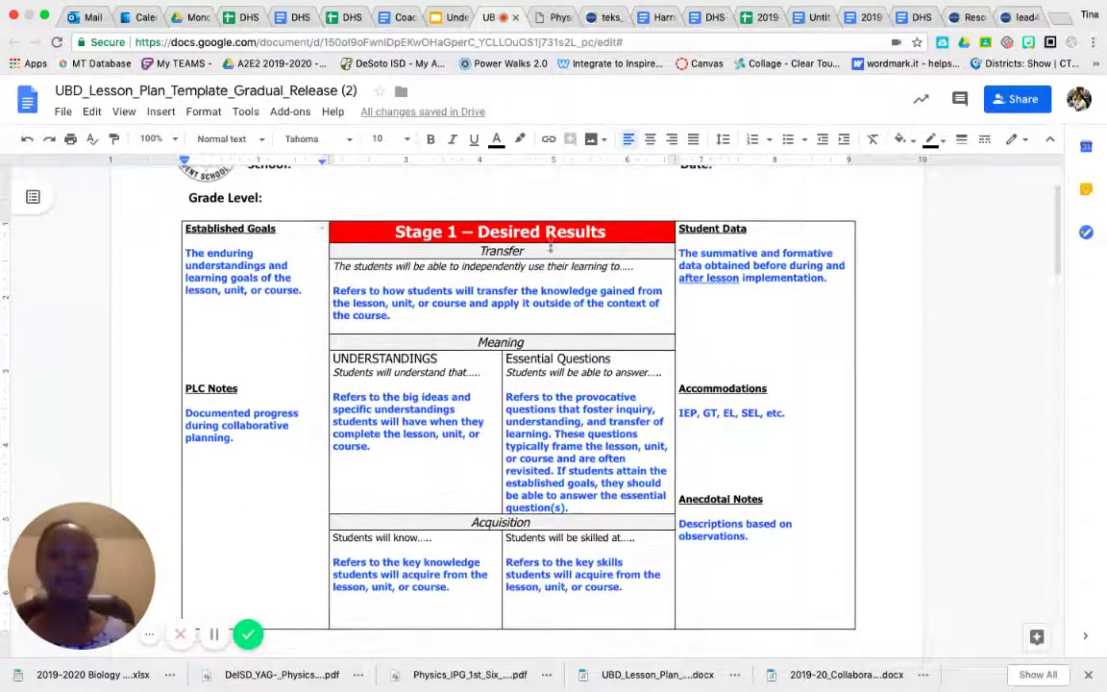
left_click(393, 313)
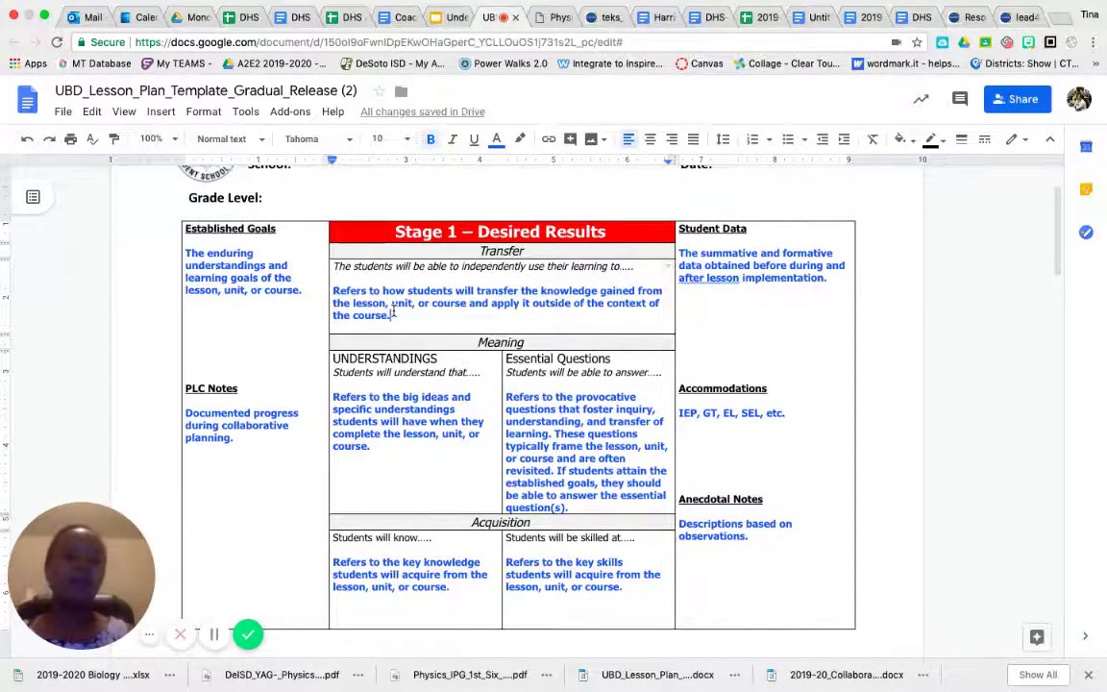
scroll(393, 307, "down", 4)
scroll(393, 304, "down", 3)
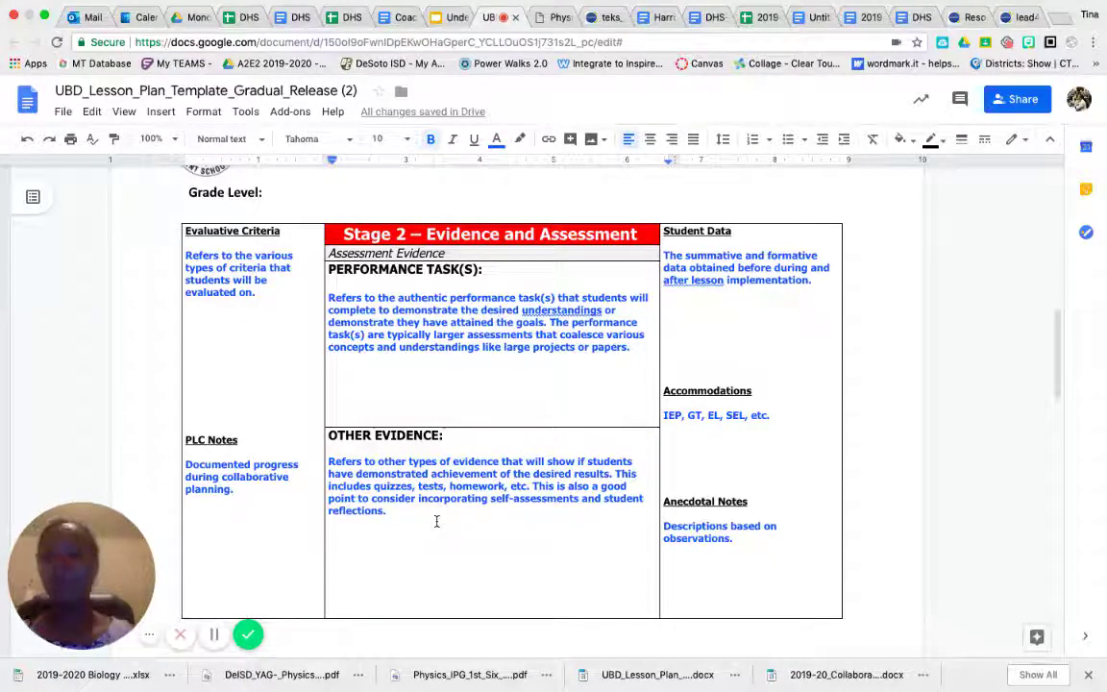
- Scroll down through the lesson plan to the Stage 3 Learning Plan weekly table
scroll(436, 521, "up", 1)
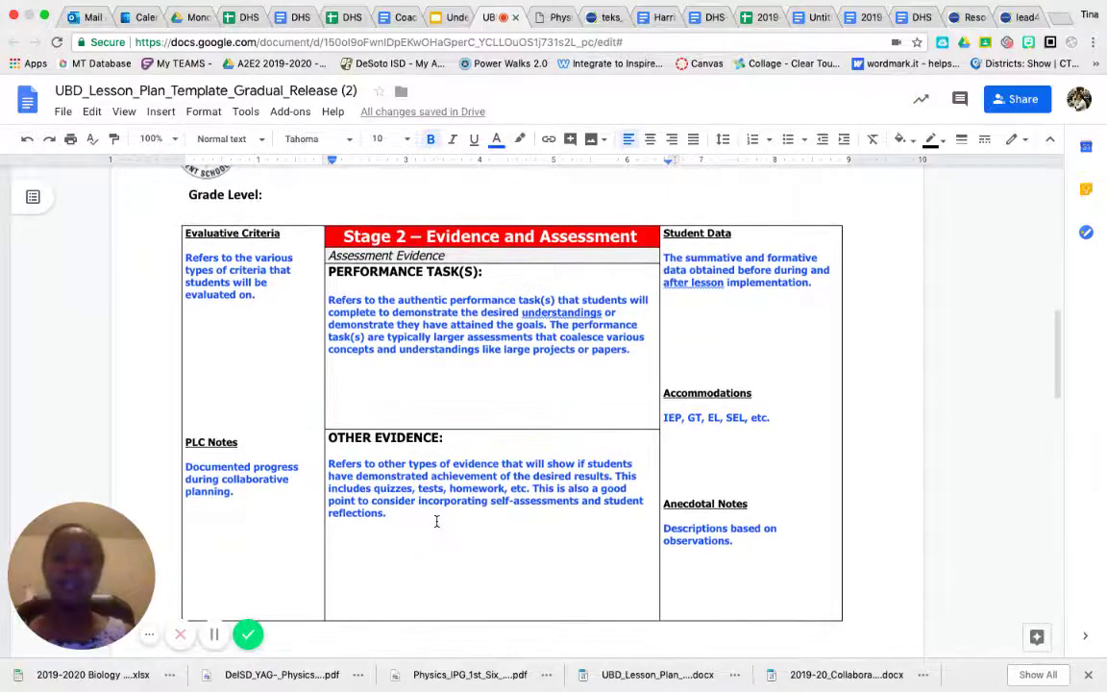
scroll(437, 521, "down", 5)
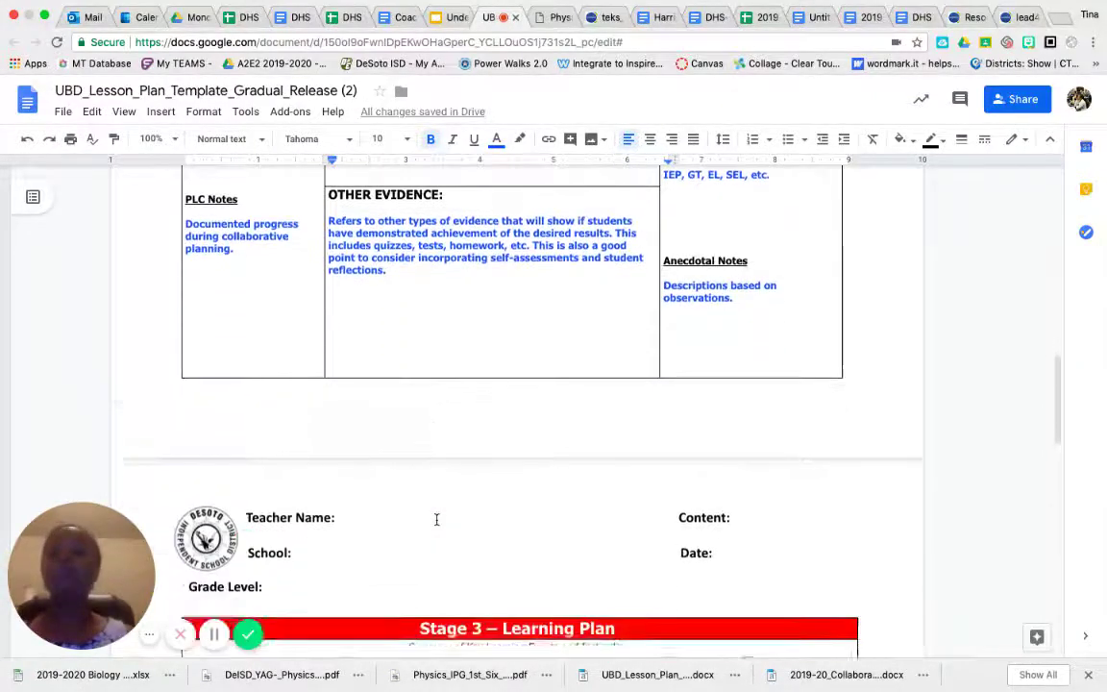
scroll(436, 521, "down", 1)
scroll(435, 510, "down", 2)
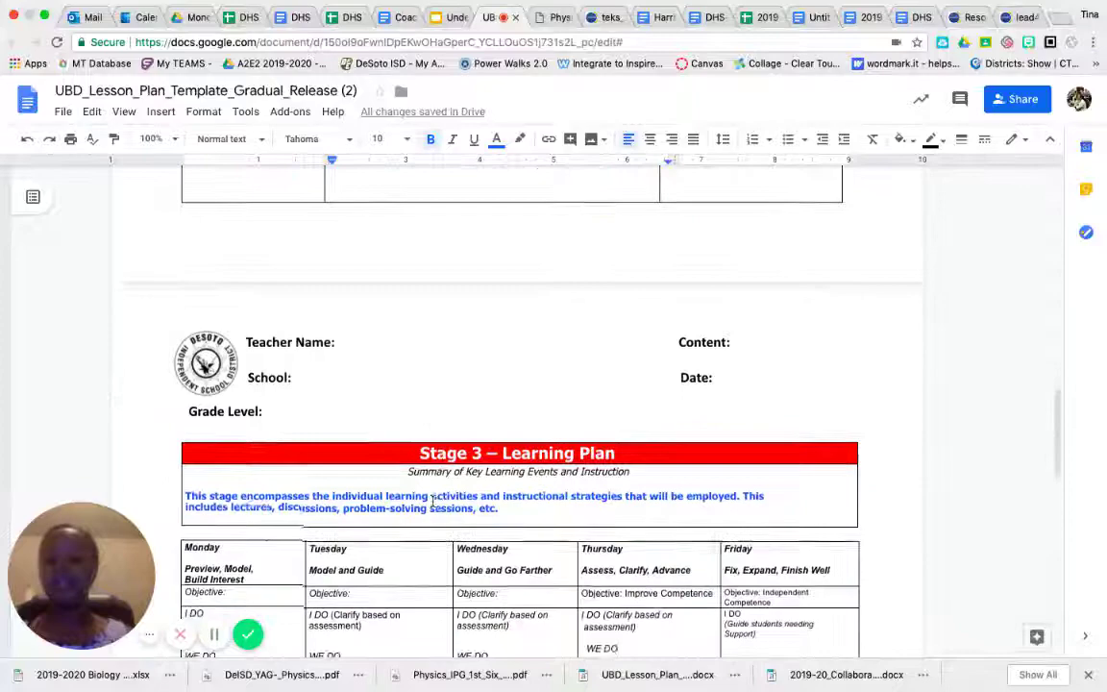
scroll(432, 501, "down", 5)
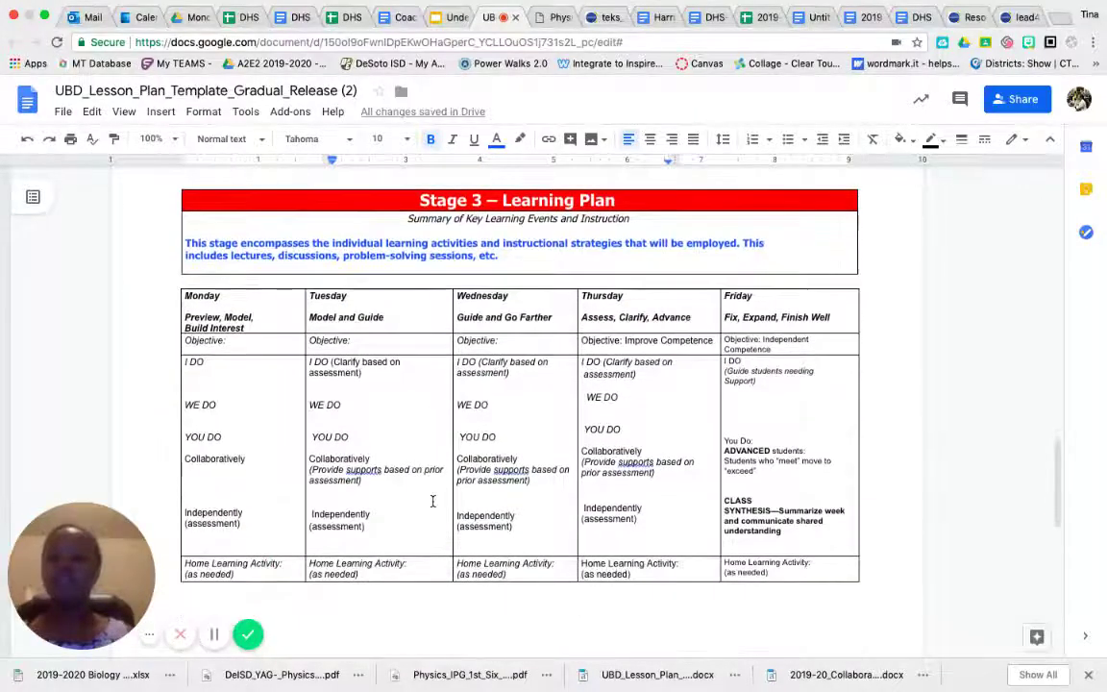
scroll(649, 250, "up", 1)
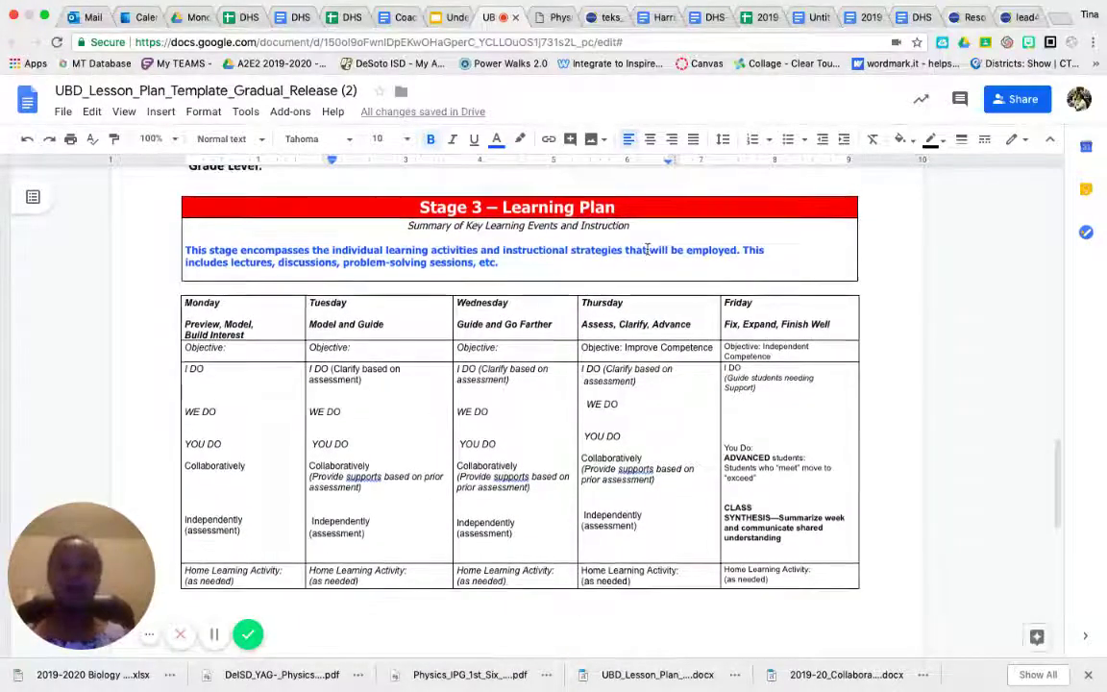
scroll(649, 250, "up", 10)
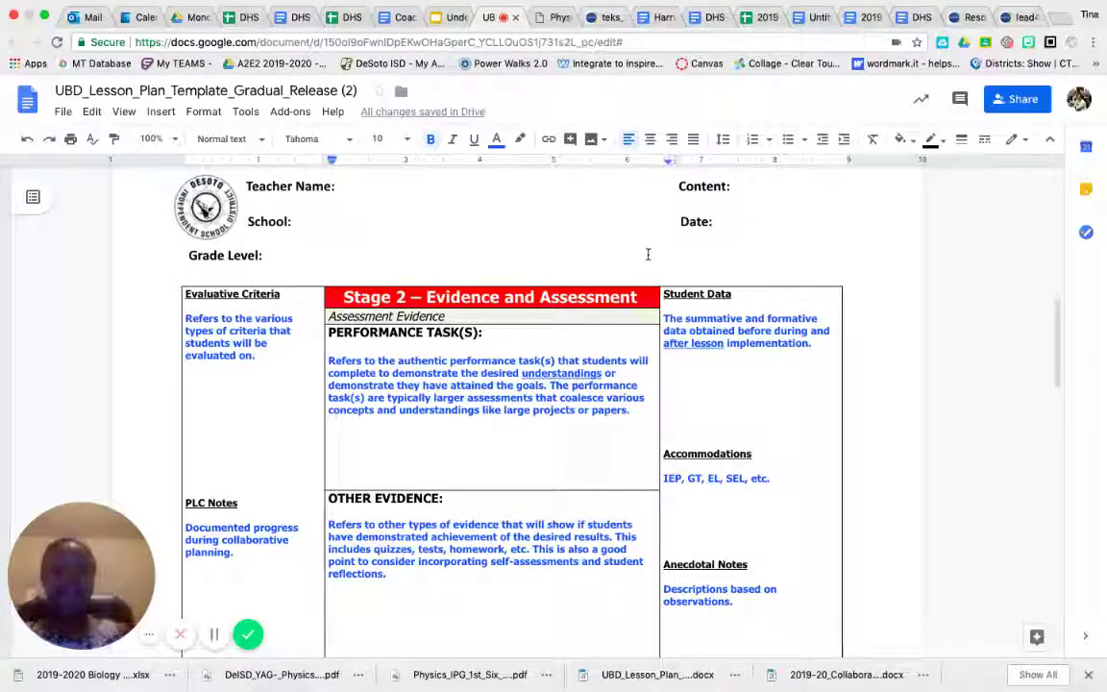
scroll(648, 253, "down", 10)
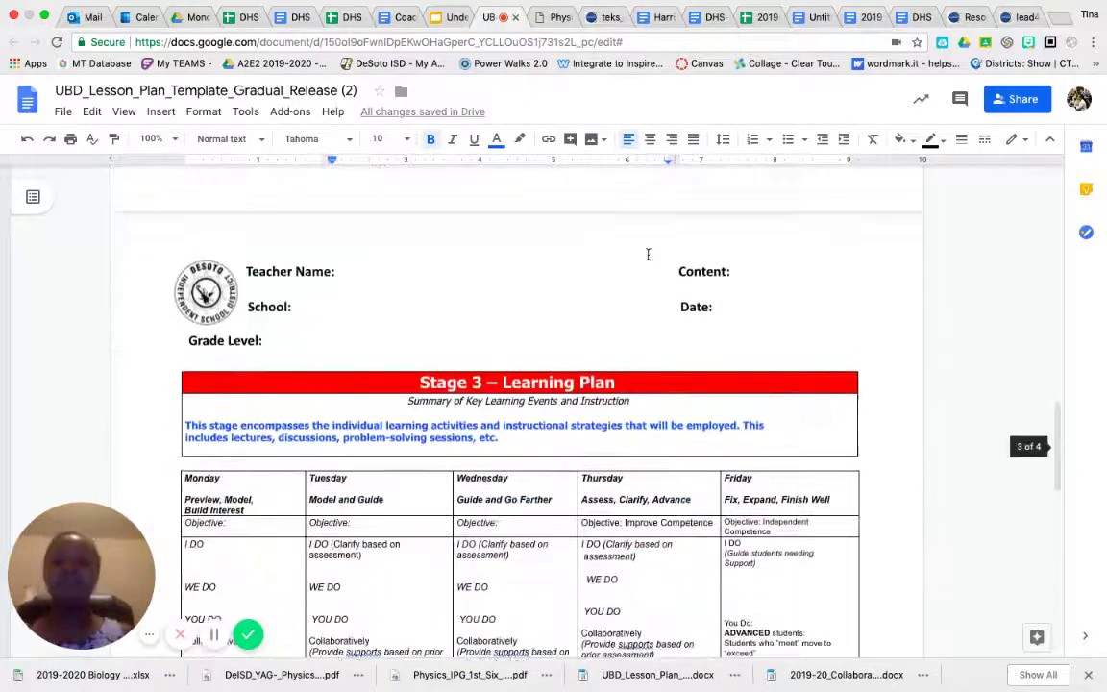
scroll(648, 254, "down", 1)
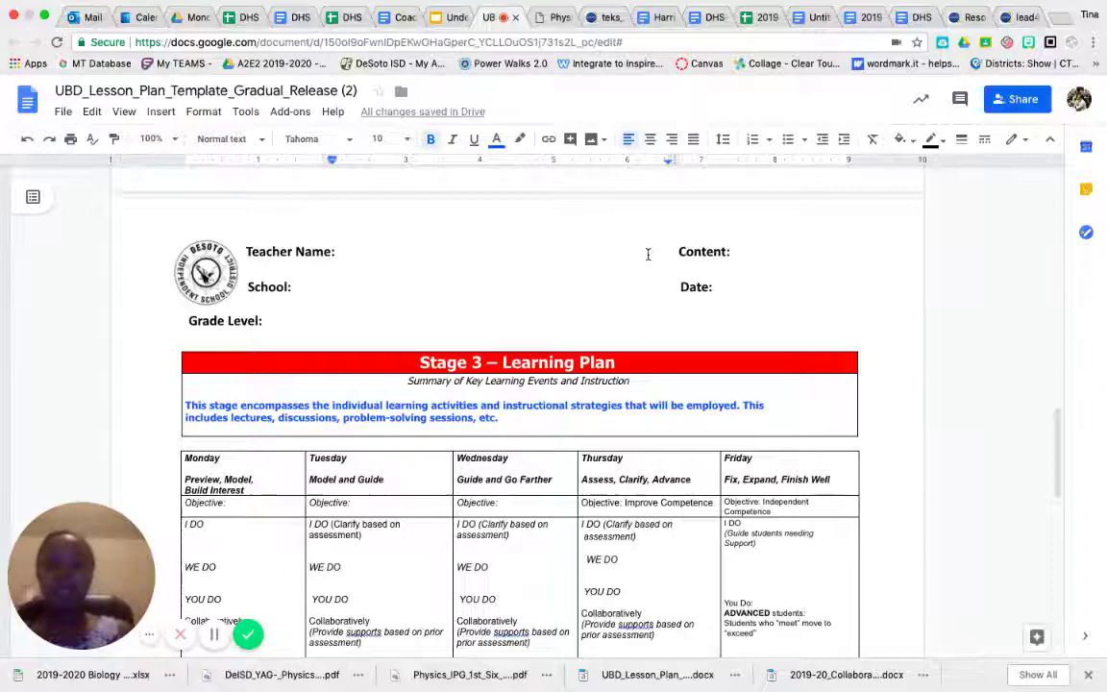
scroll(648, 254, "down", 5)
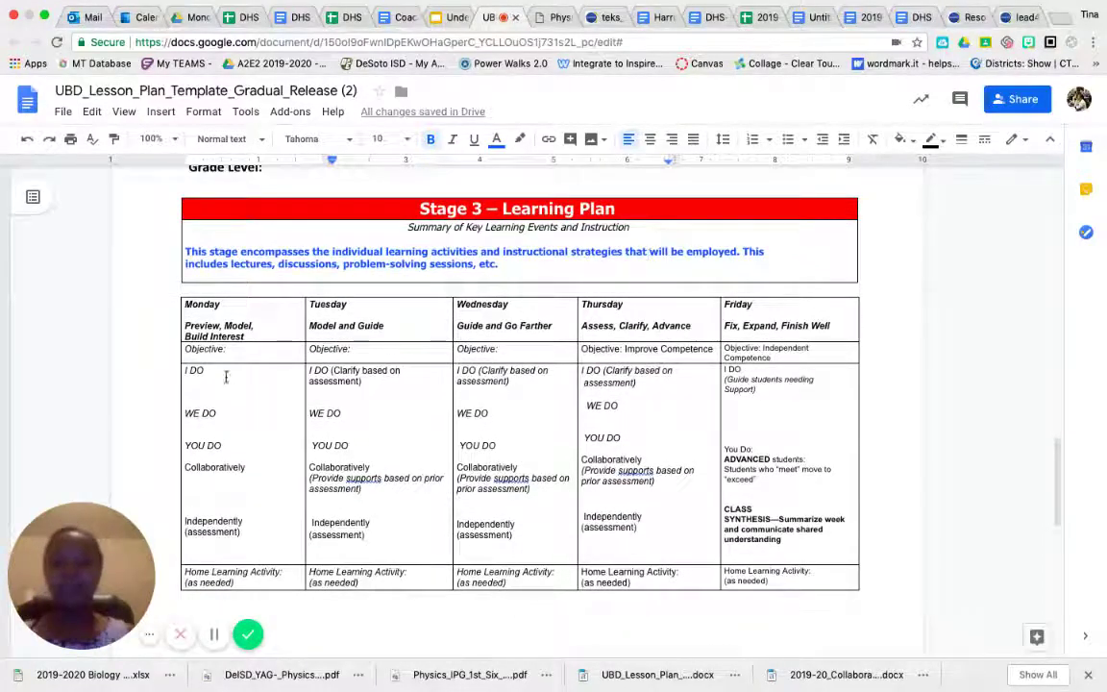
scroll(223, 376, "down", 10)
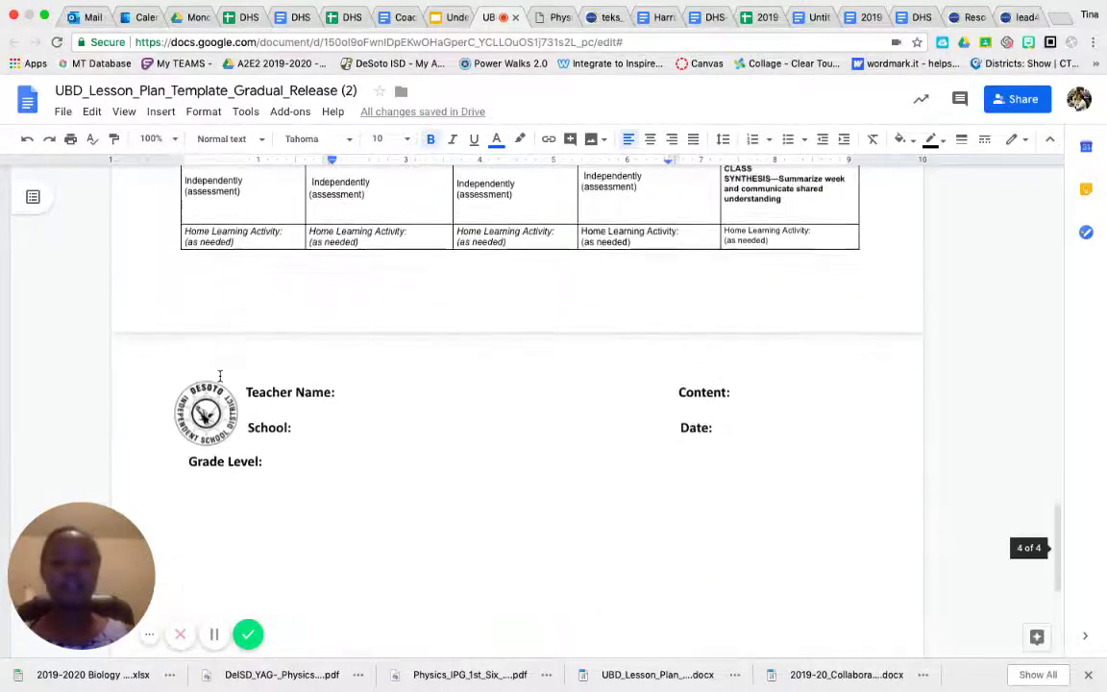
scroll(220, 376, "down", 3)
scroll(221, 376, "up", 10)
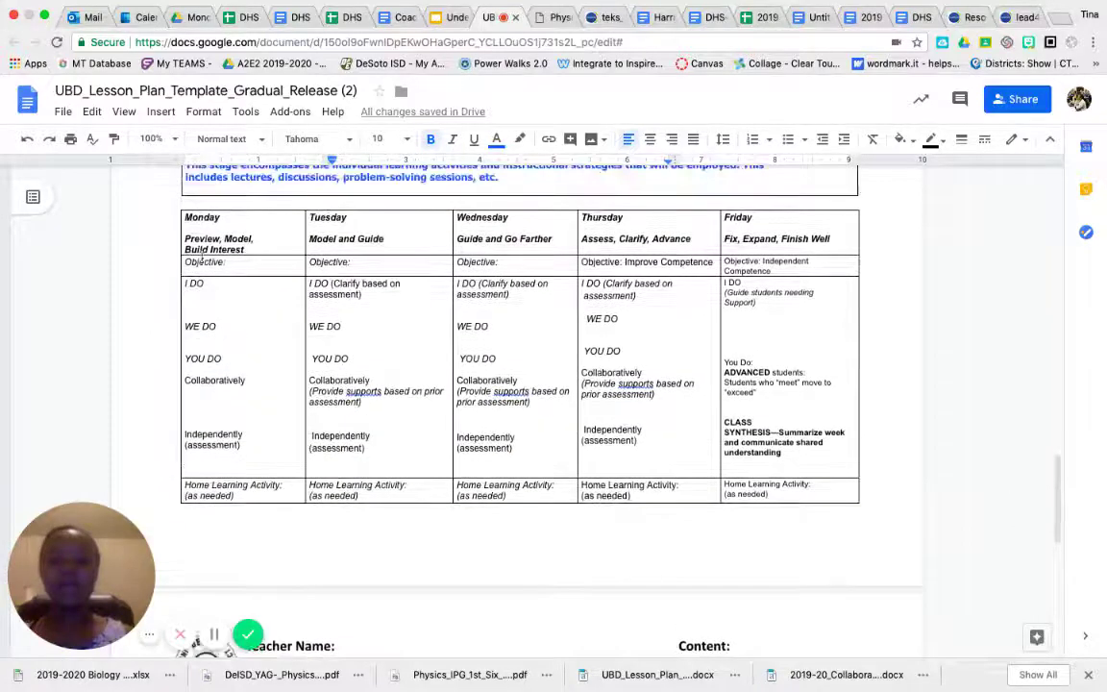
- Select the whole Monday–Friday I DO, WE DO, YOU DO table, then clear the selection
left_click_drag(175, 204, 749, 492)
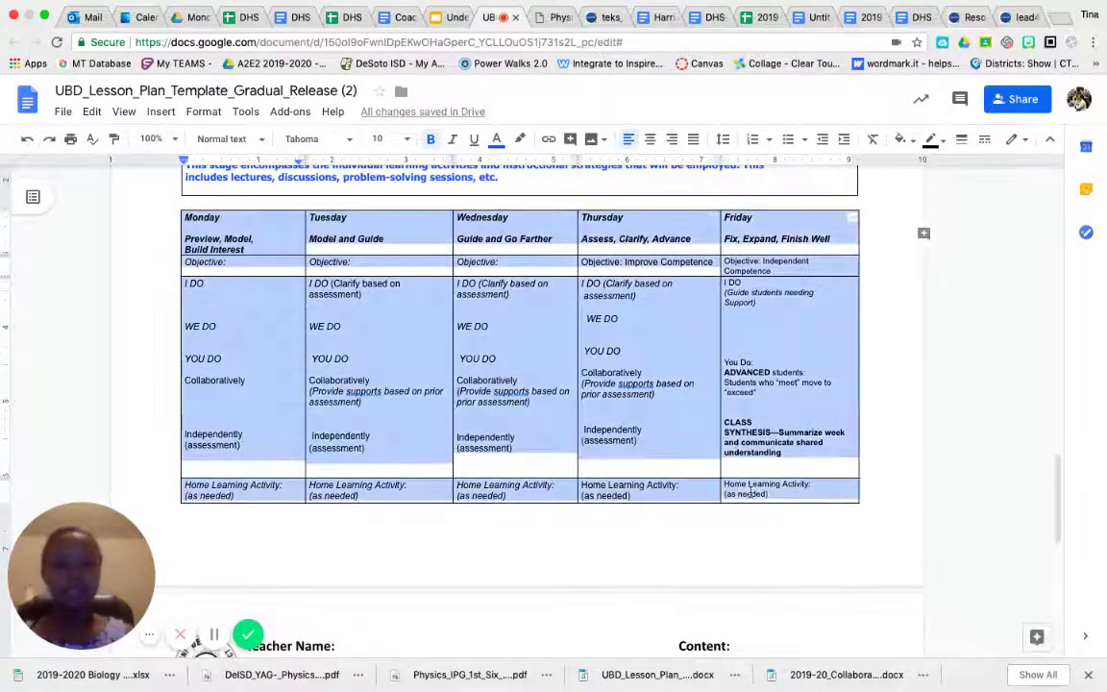
scroll(359, 623, "down", 4)
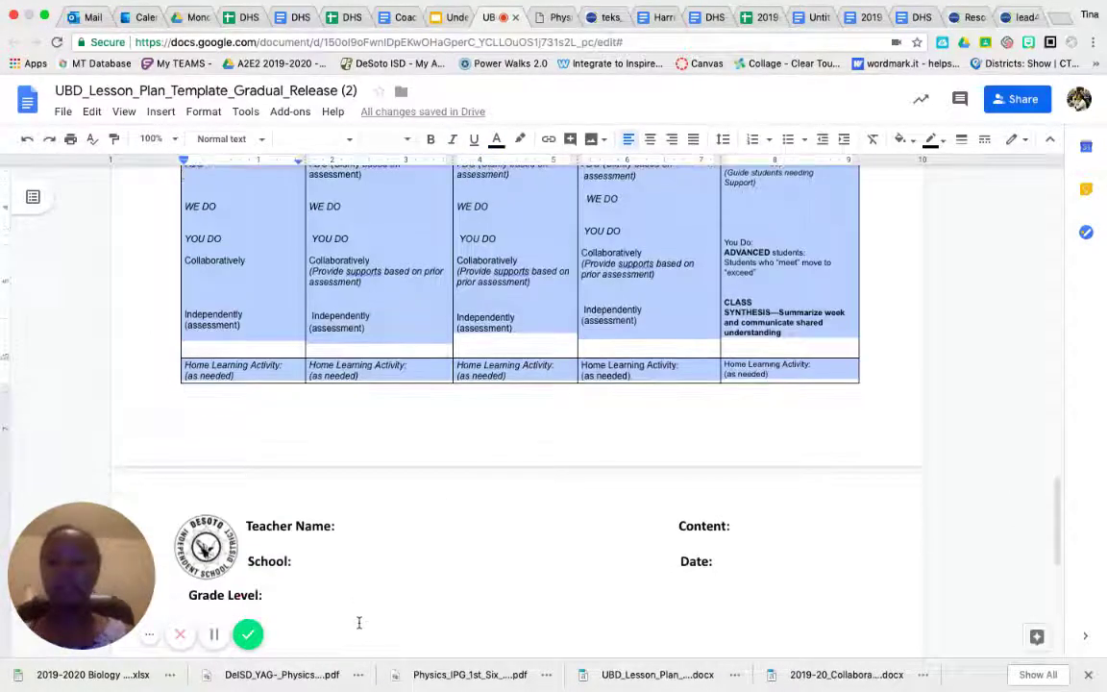
scroll(358, 623, "up", 3)
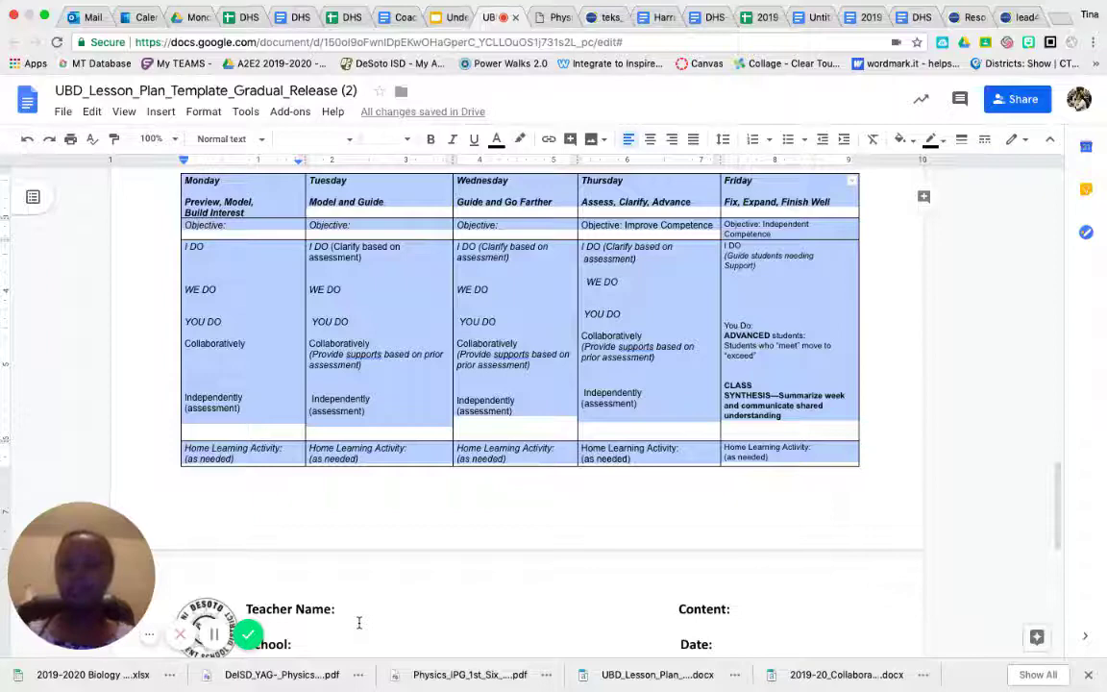
scroll(359, 623, "down", 2)
scroll(359, 623, "up", 4)
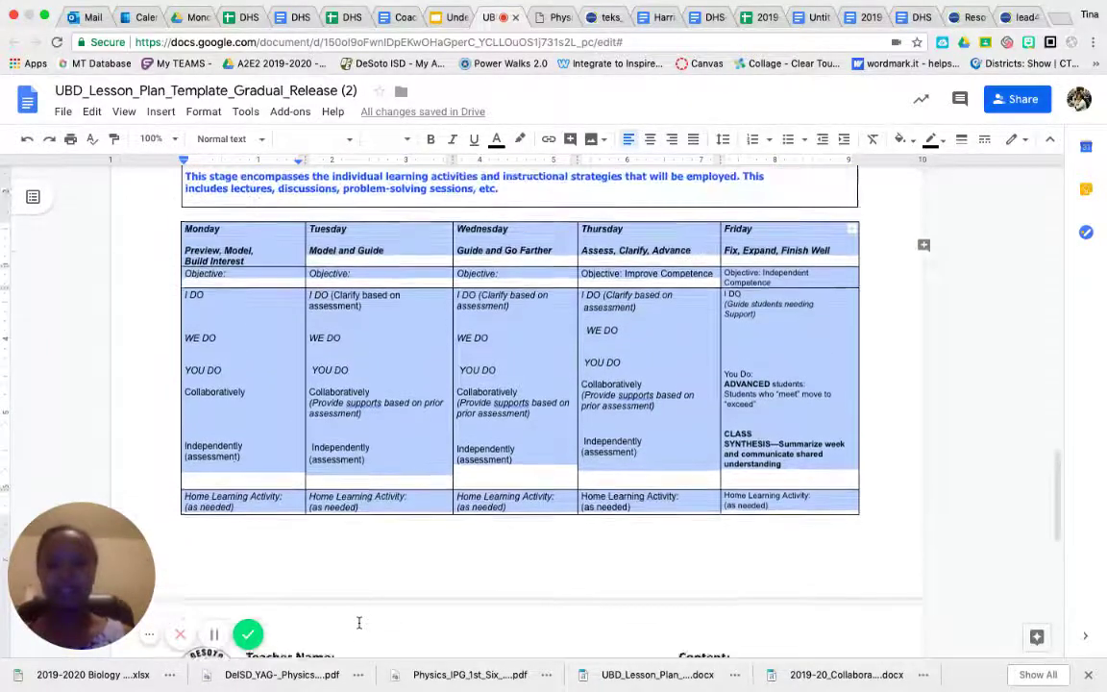
left_click(364, 436)
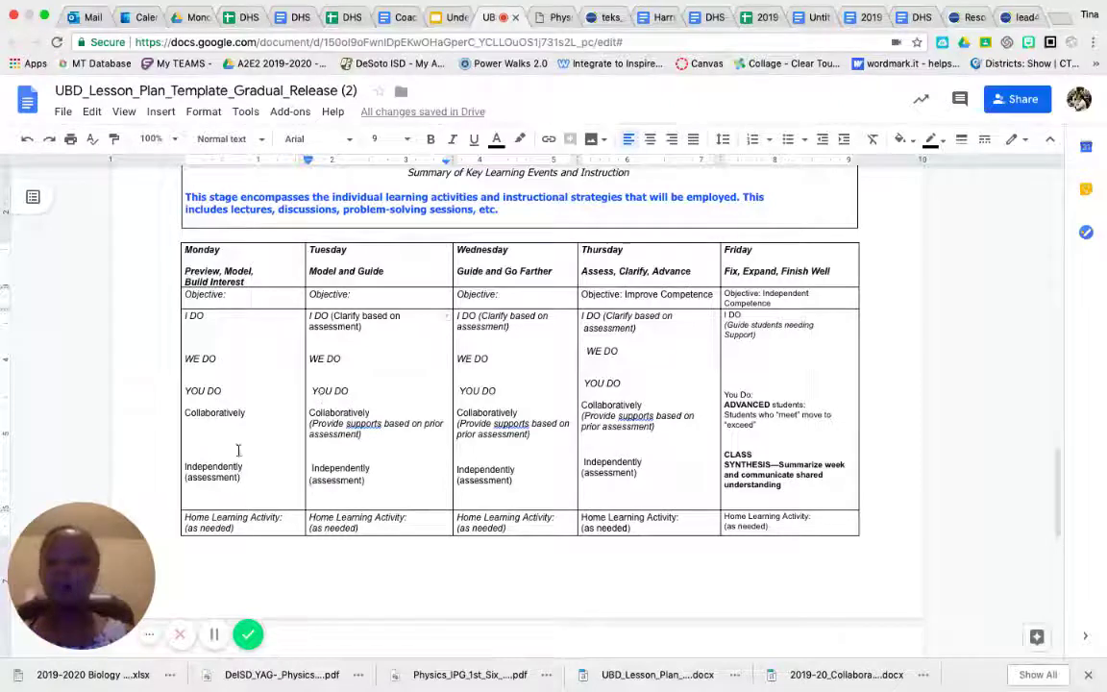
left_click(208, 442)
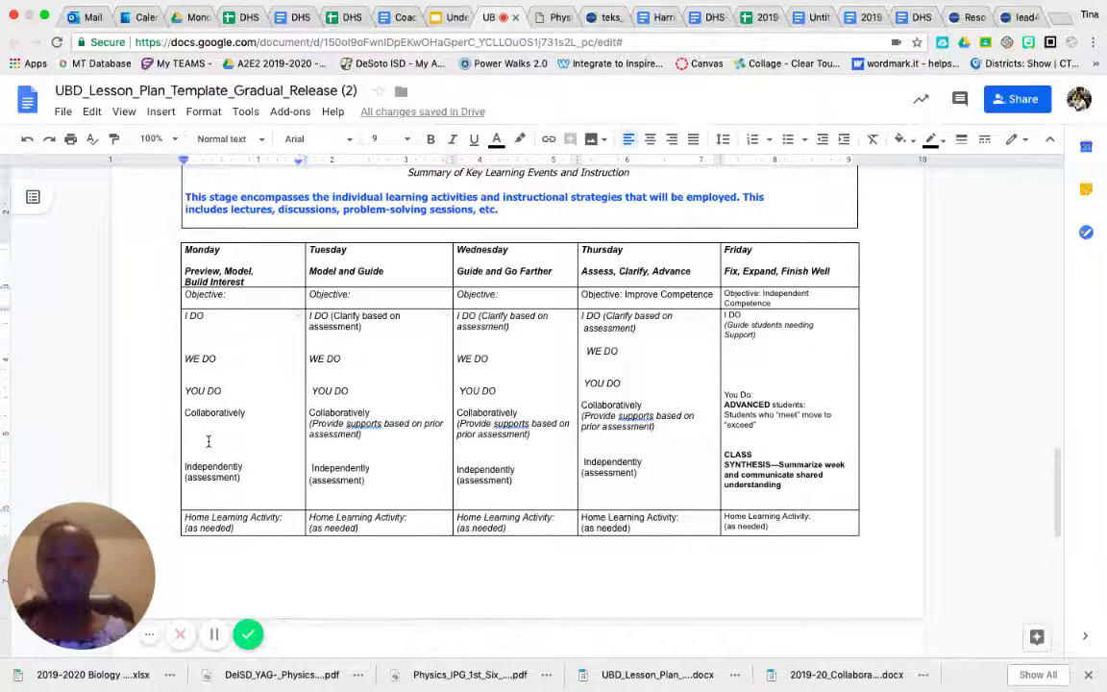
left_click(208, 329)
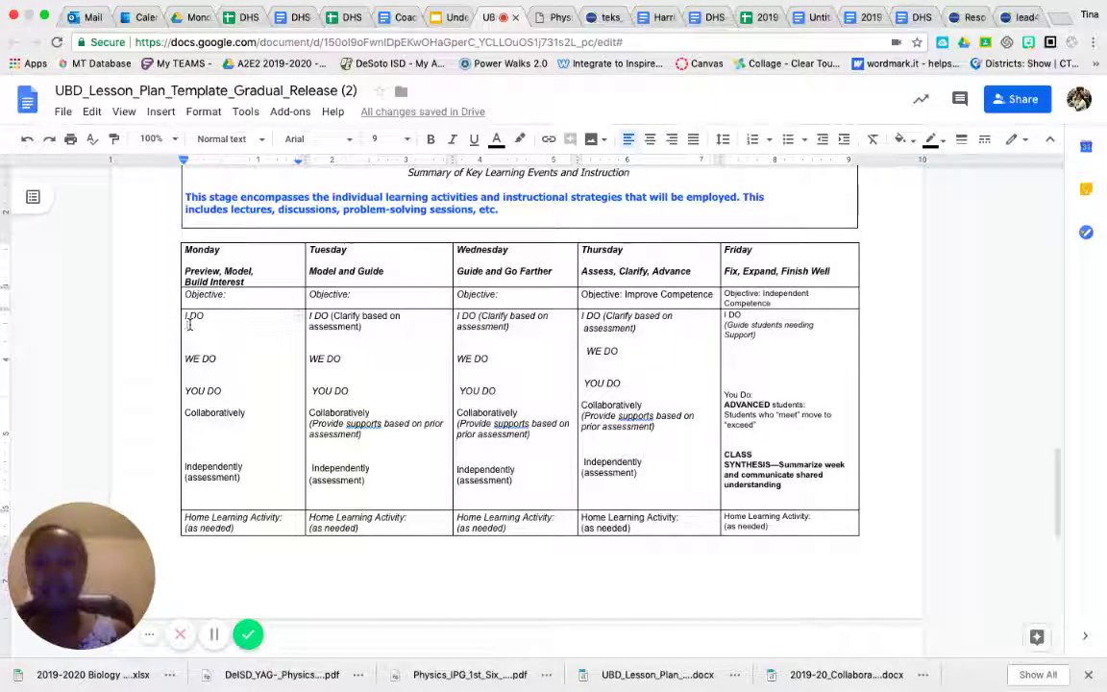
left_click(204, 371)
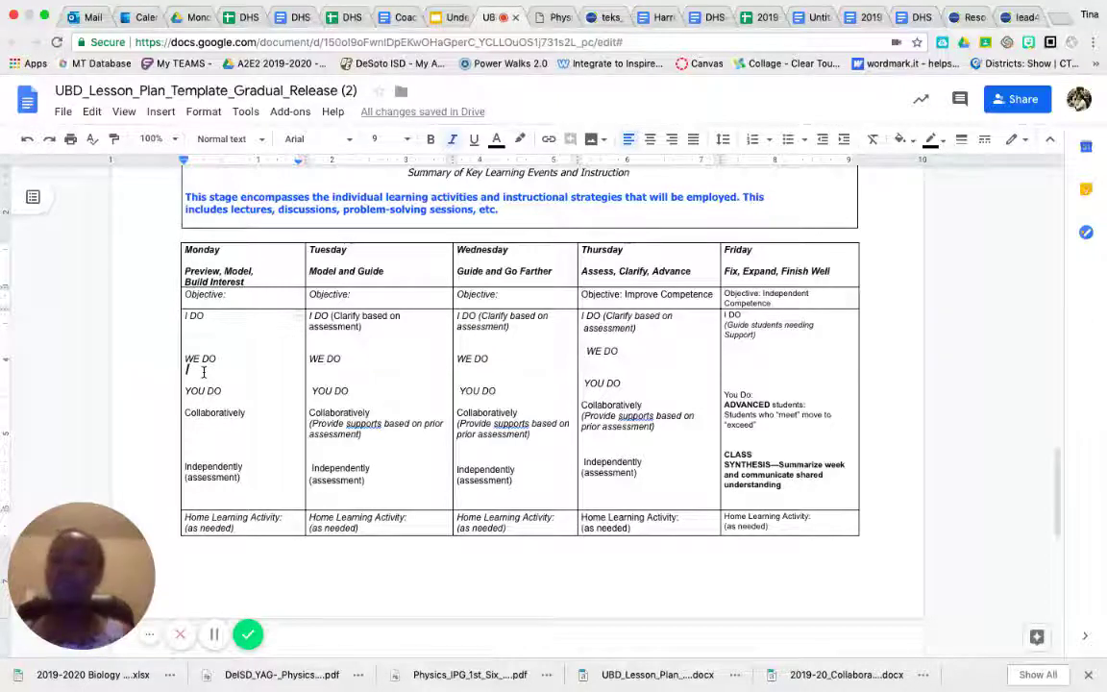
left_click(197, 329)
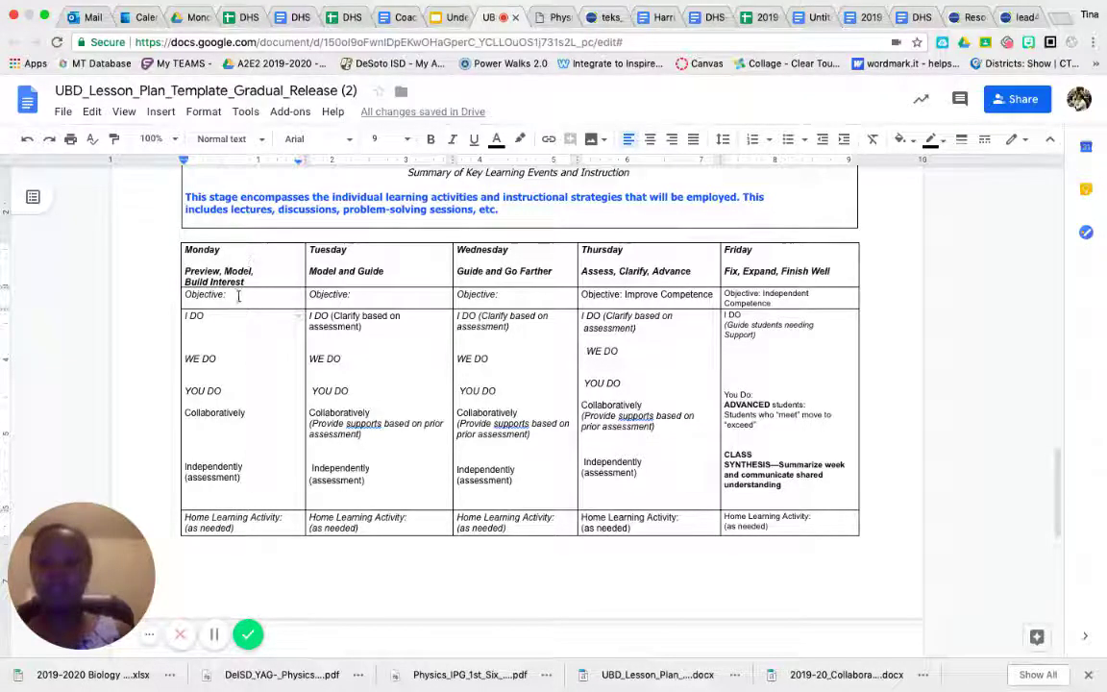
left_click(196, 369)
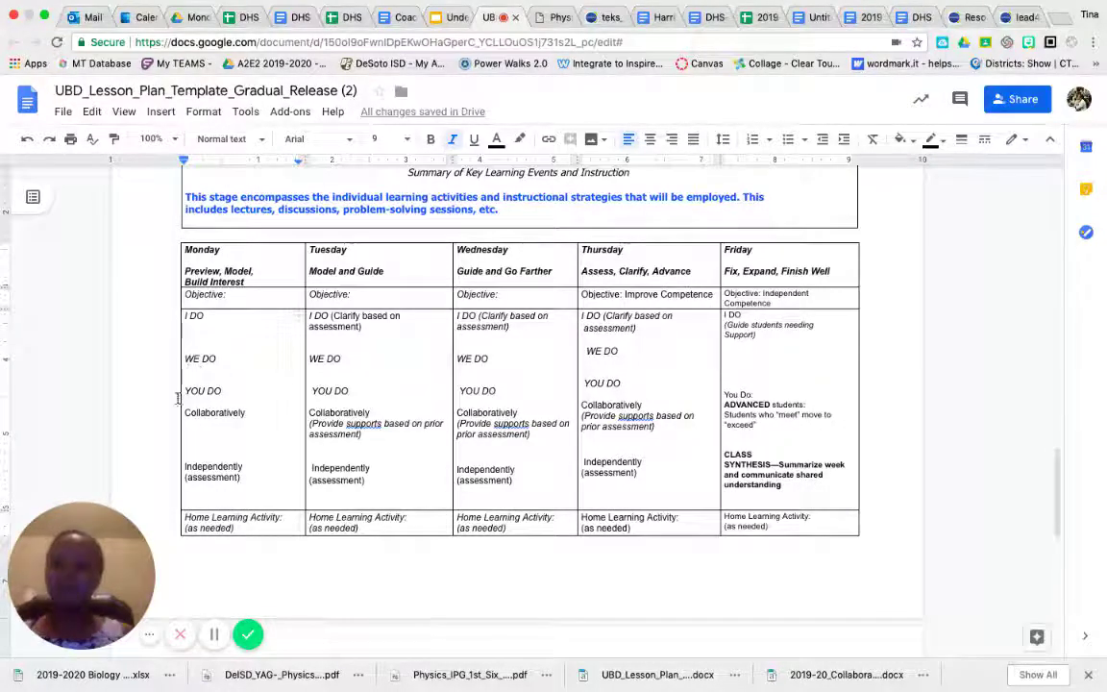
left_click(189, 402)
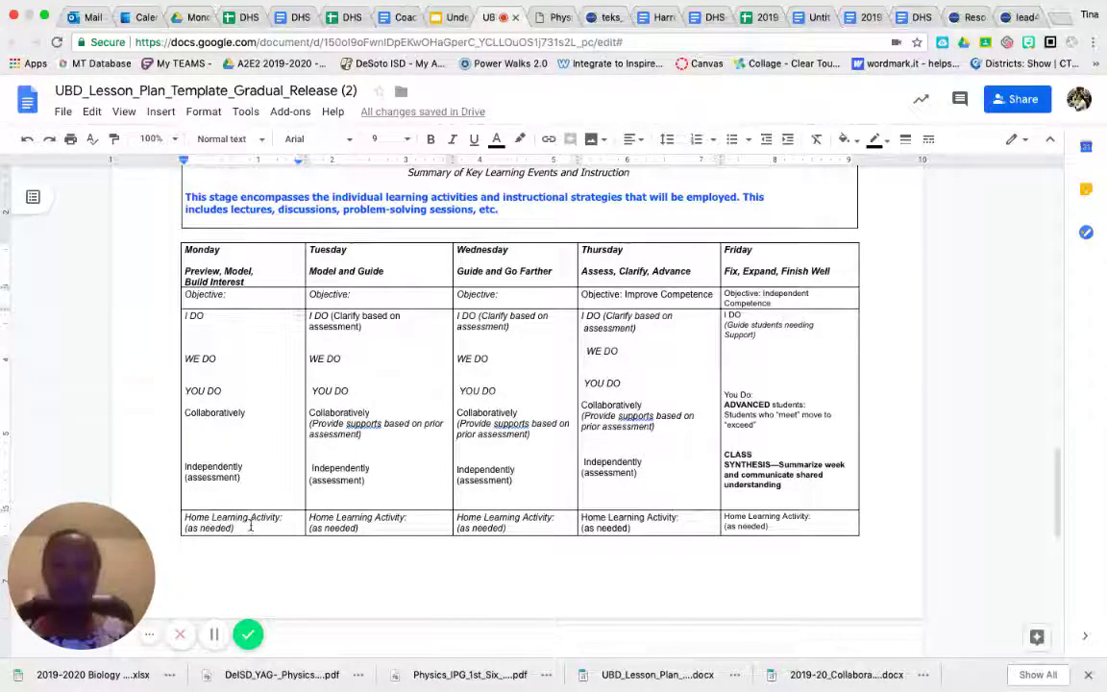
scroll(251, 526, "down", 1)
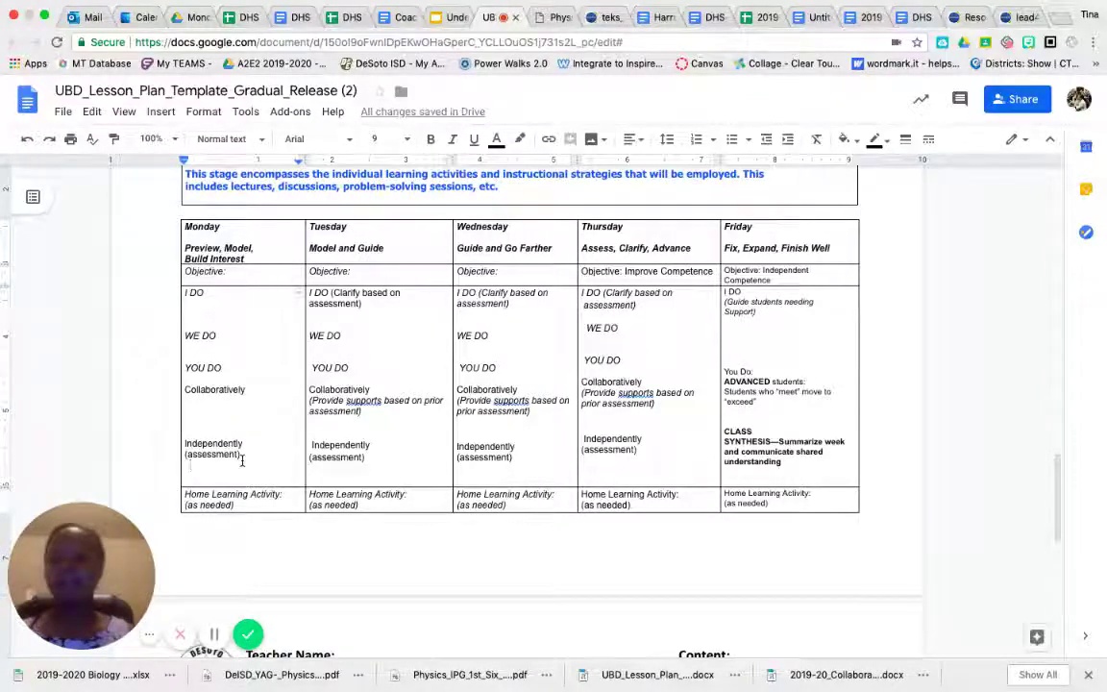
left_click(210, 362)
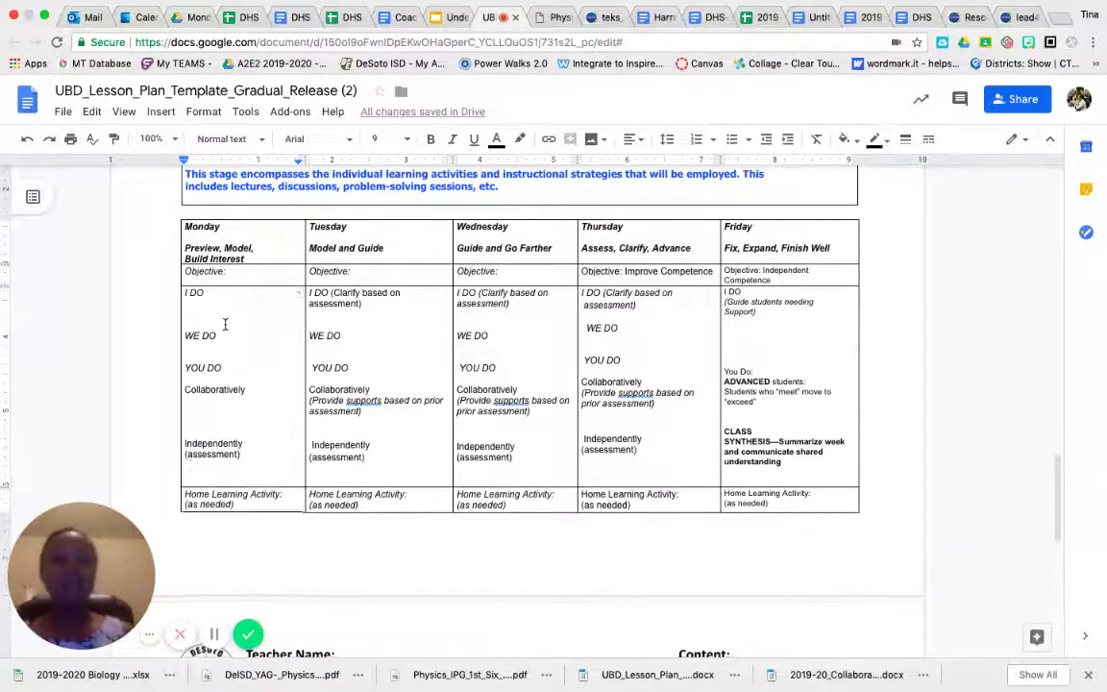
scroll(225, 325, "up", 2)
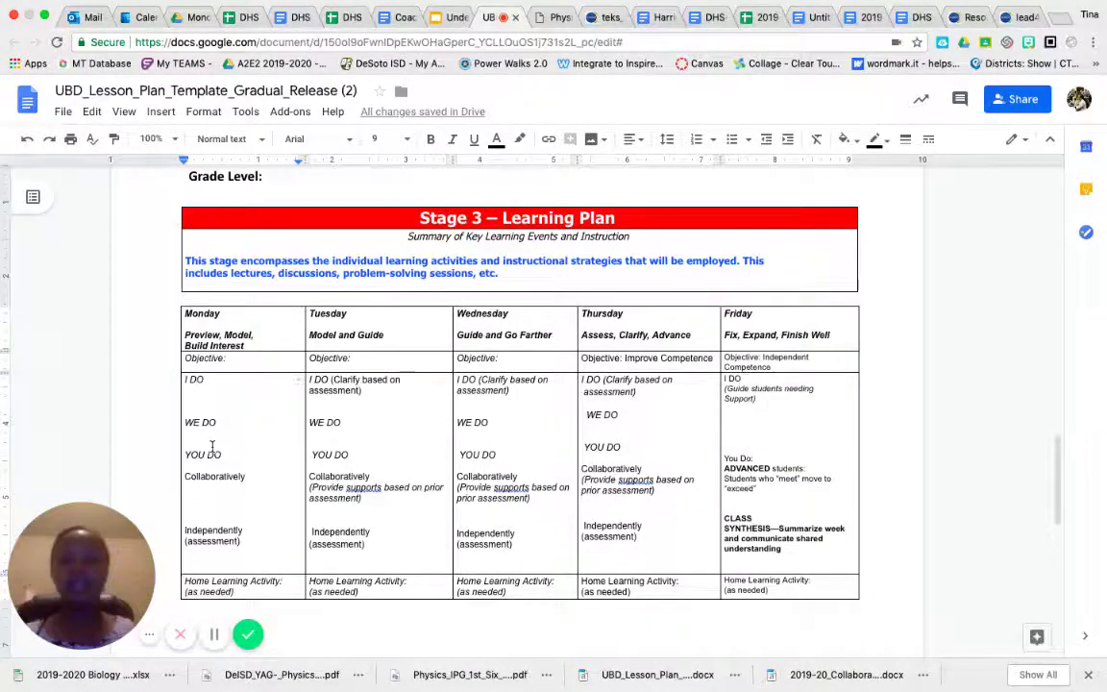
scroll(213, 446, "up", 5)
scroll(212, 446, "up", 5)
scroll(212, 446, "down", 2)
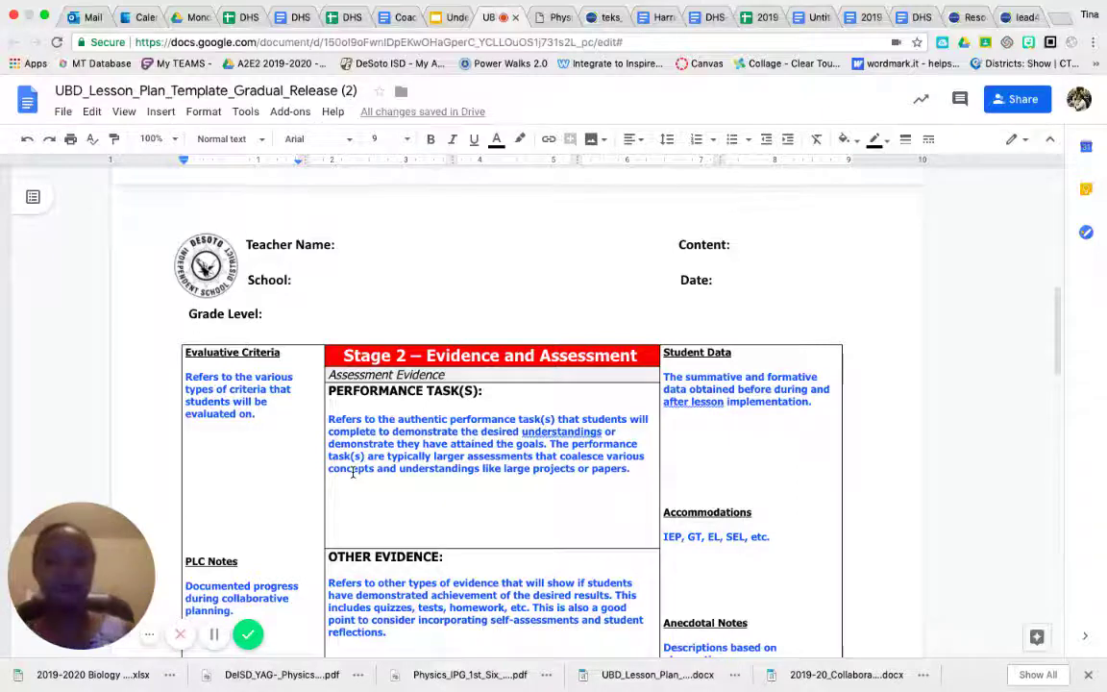
scroll(358, 469, "down", 4)
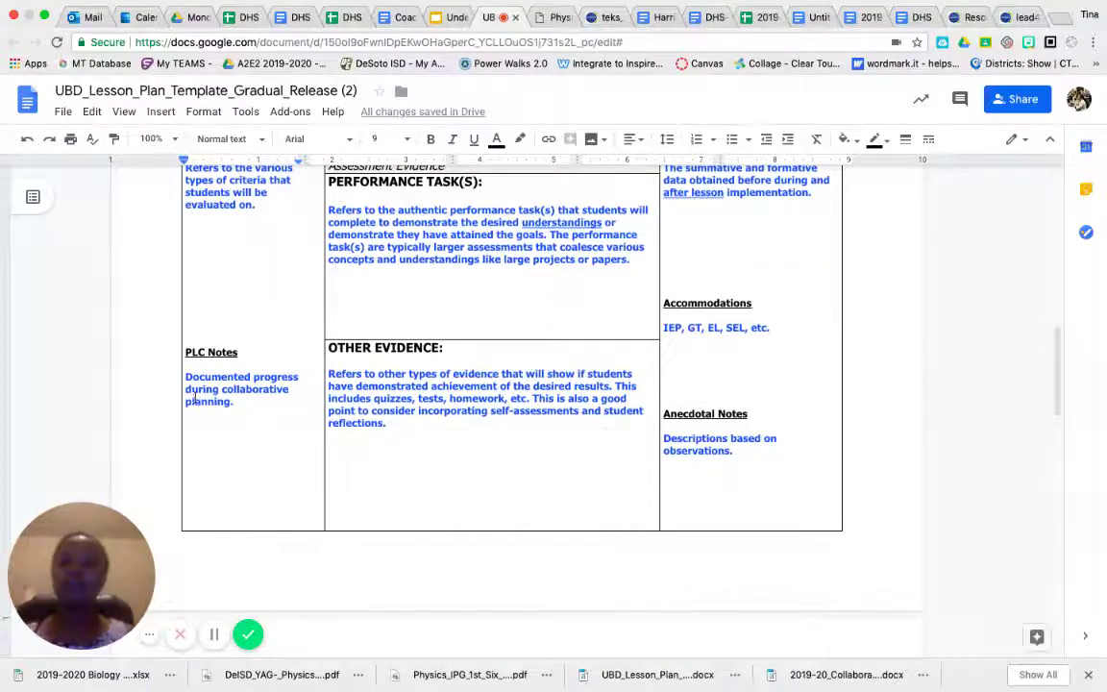
scroll(392, 496, "down", 4)
scroll(393, 496, "down", 1)
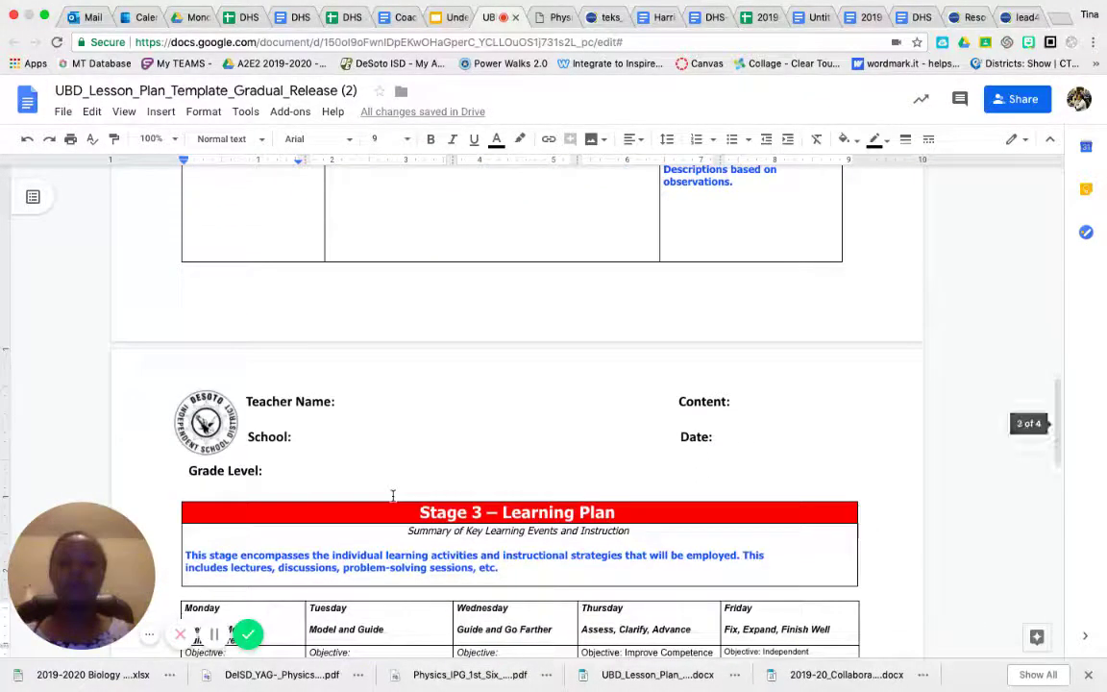
scroll(392, 496, "up", 10)
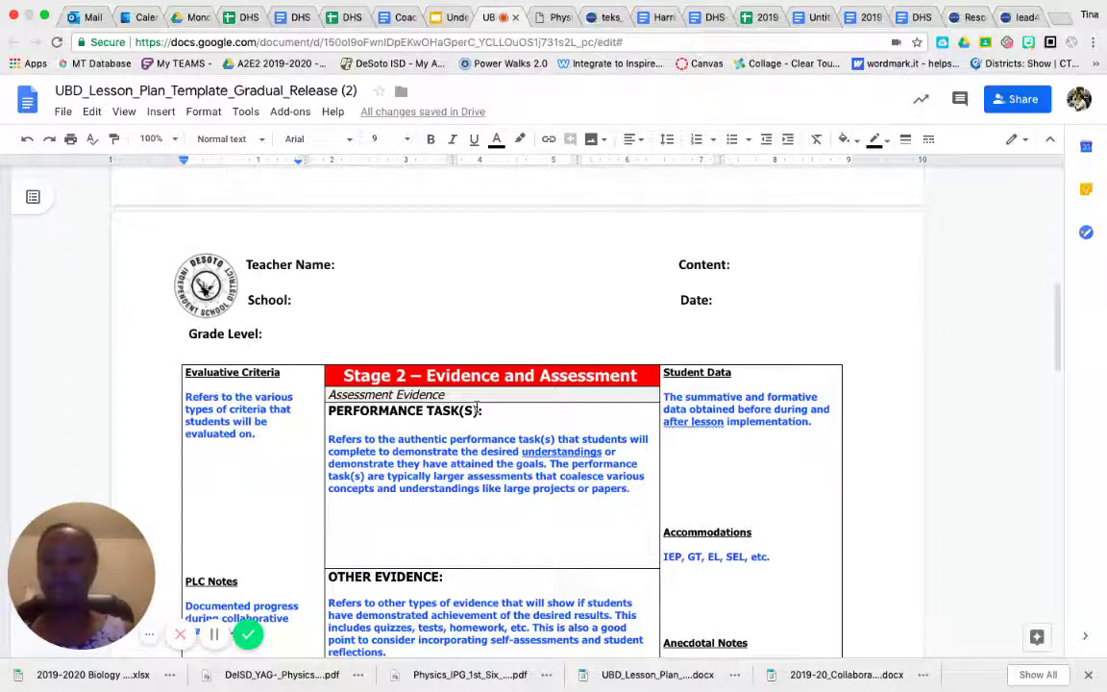
scroll(501, 525, "down", 5)
scroll(500, 525, "down", 10)
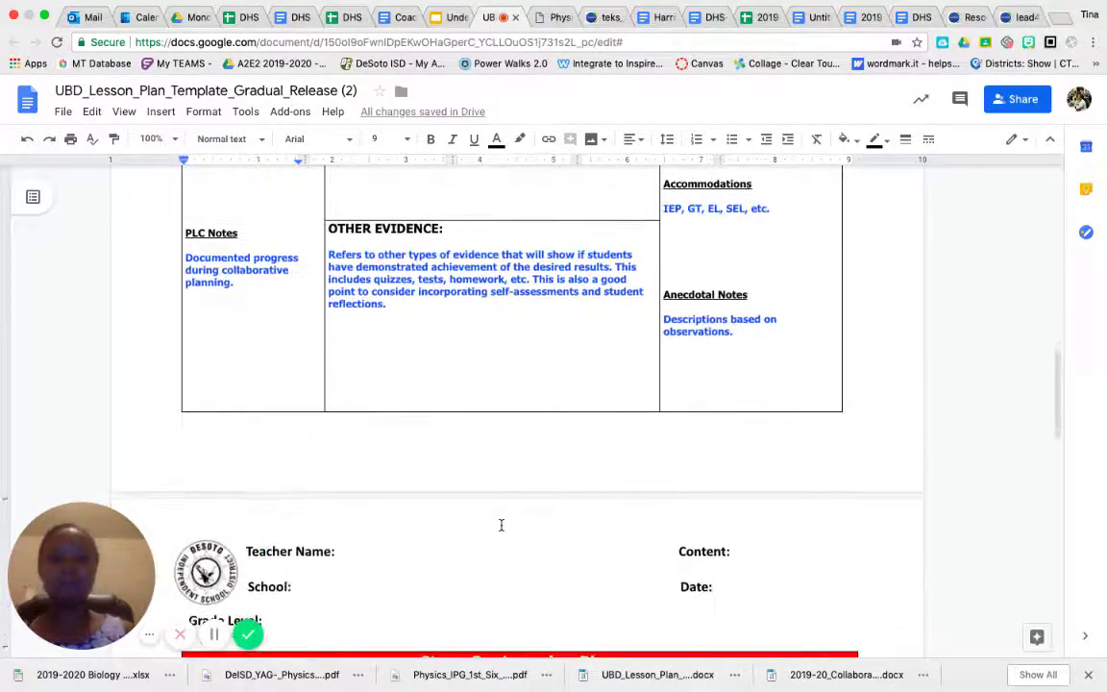
scroll(501, 525, "down", 5)
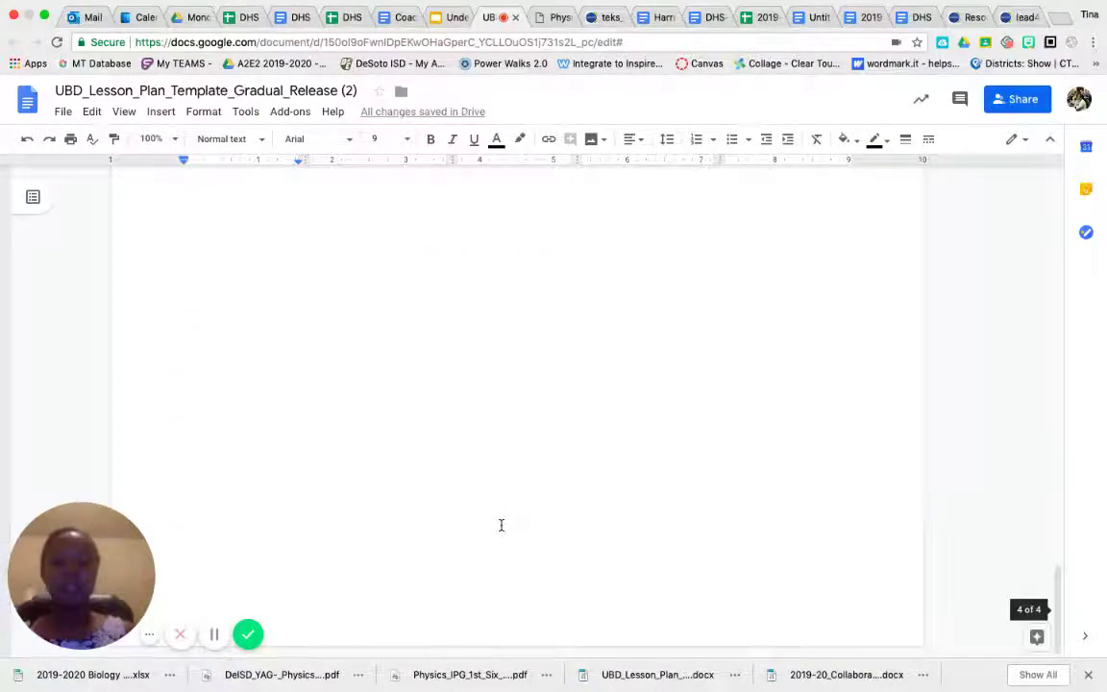
scroll(501, 525, "up", 10)
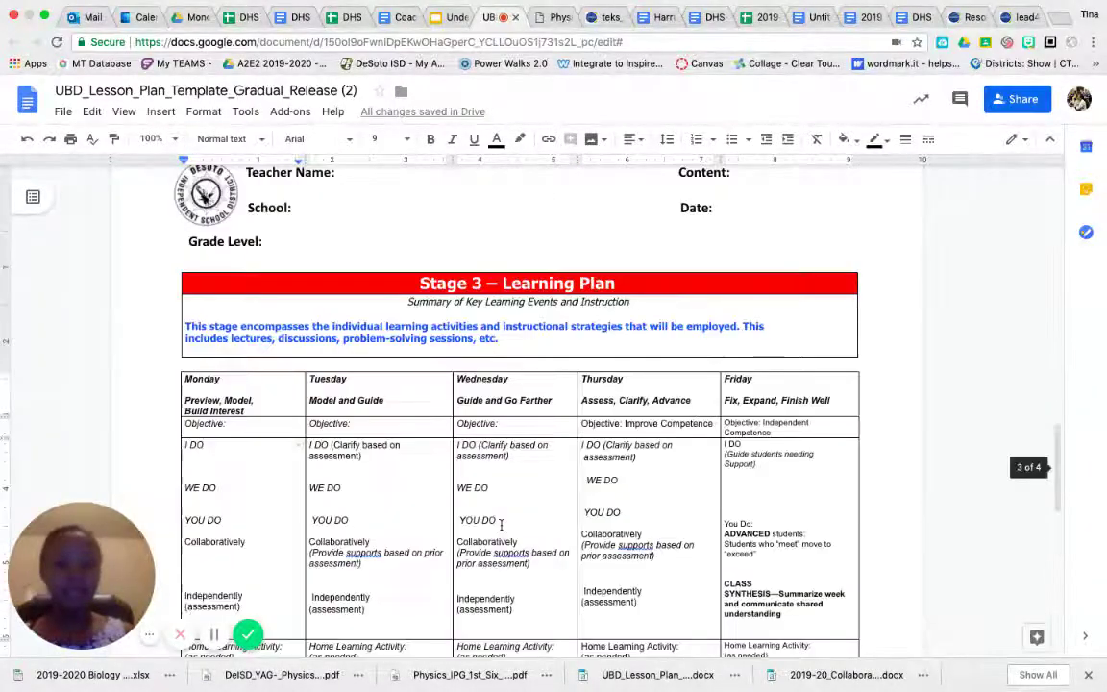
scroll(501, 525, "up", 15)
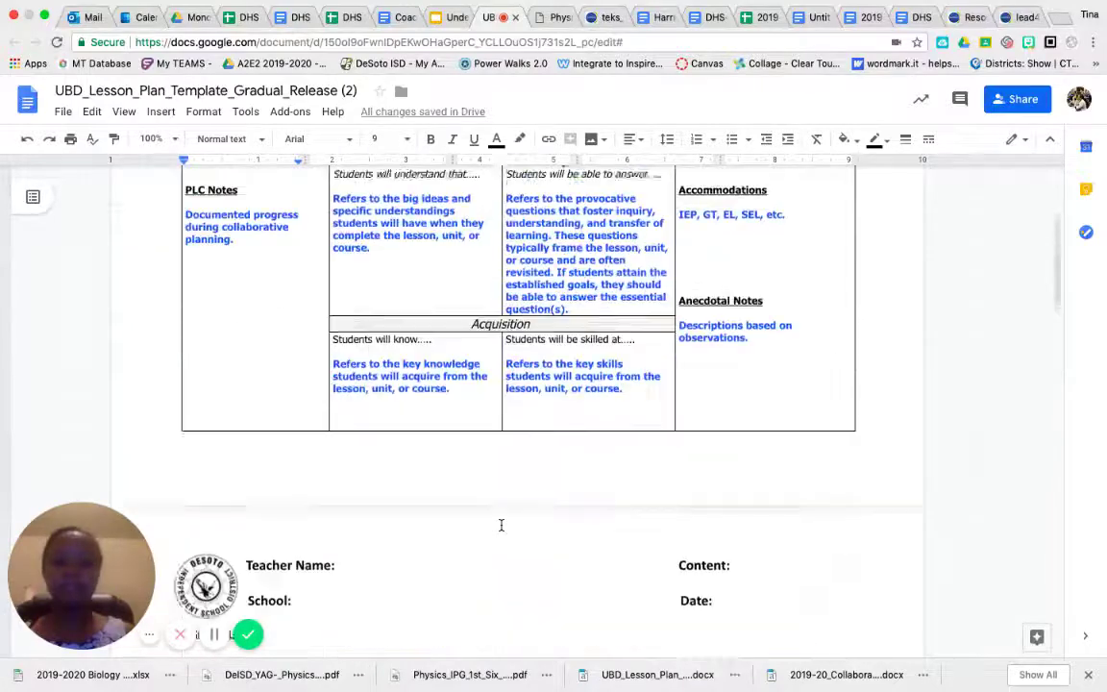
scroll(501, 524, "up", 3)
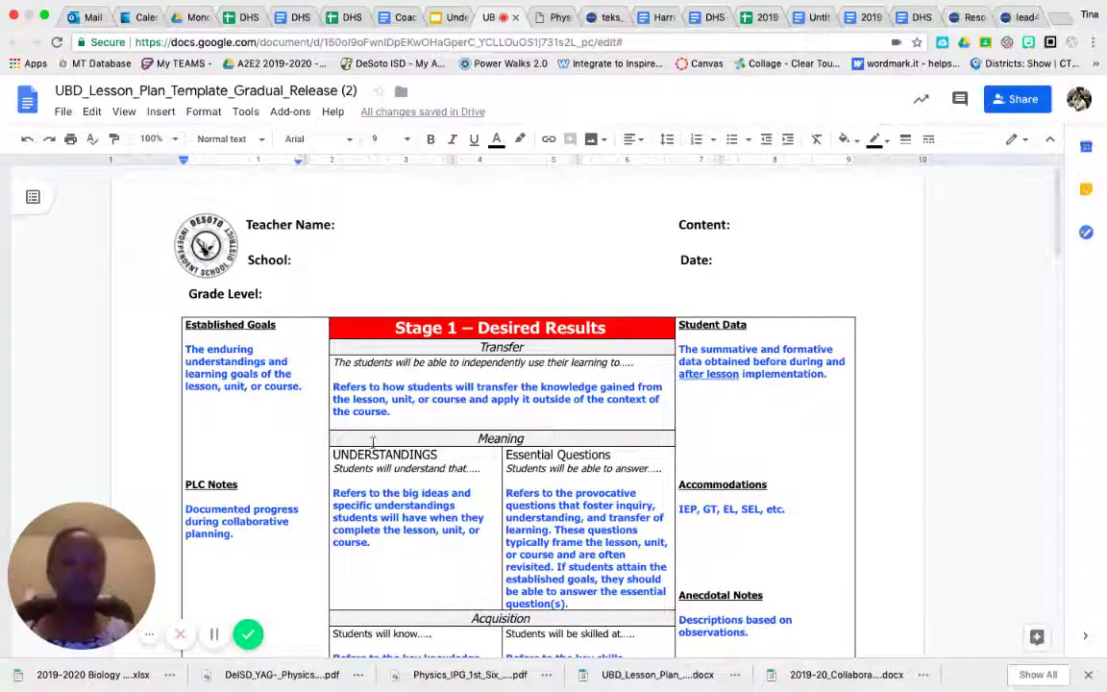
scroll(556, 432, "down", 6)
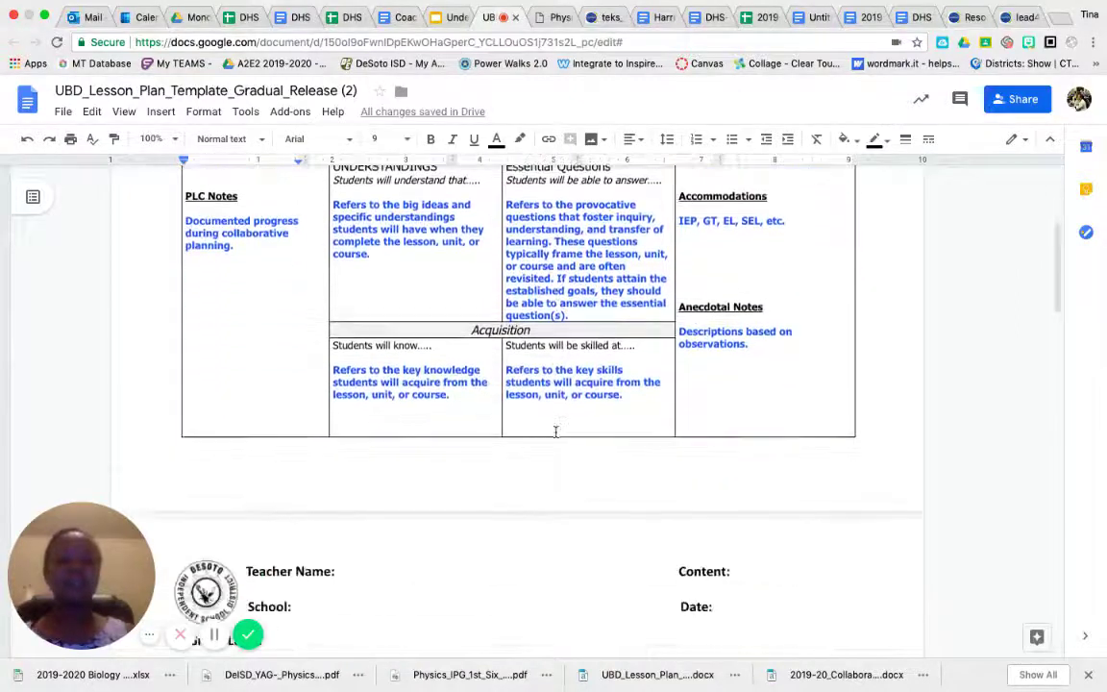
scroll(556, 432, "down", 5)
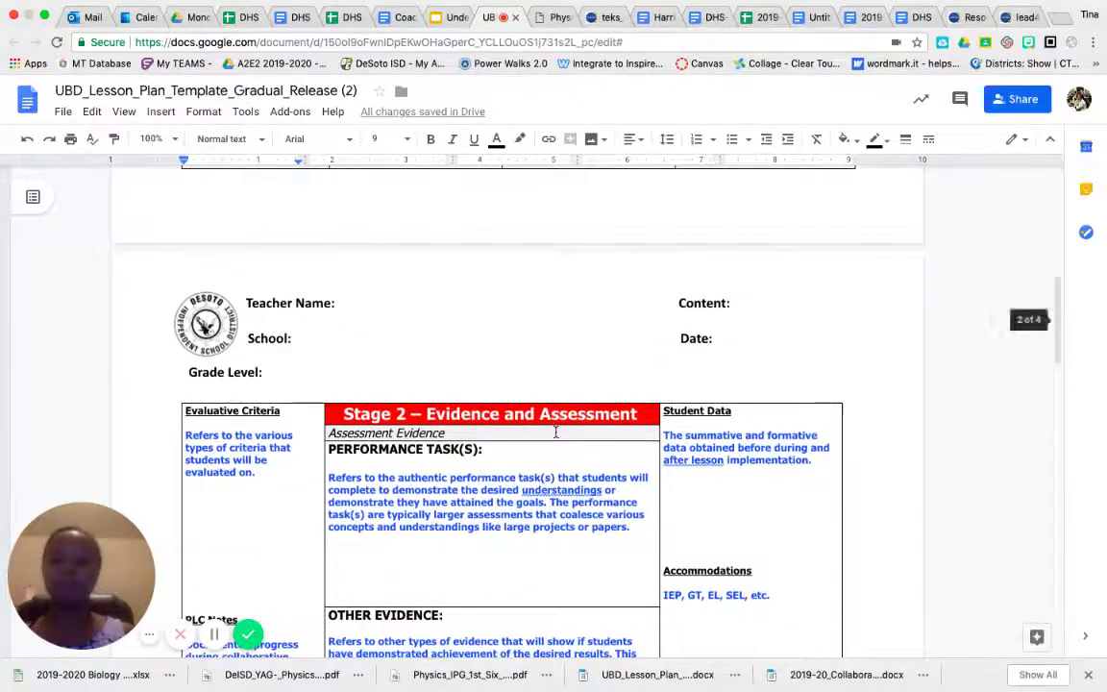
scroll(556, 432, "down", 5)
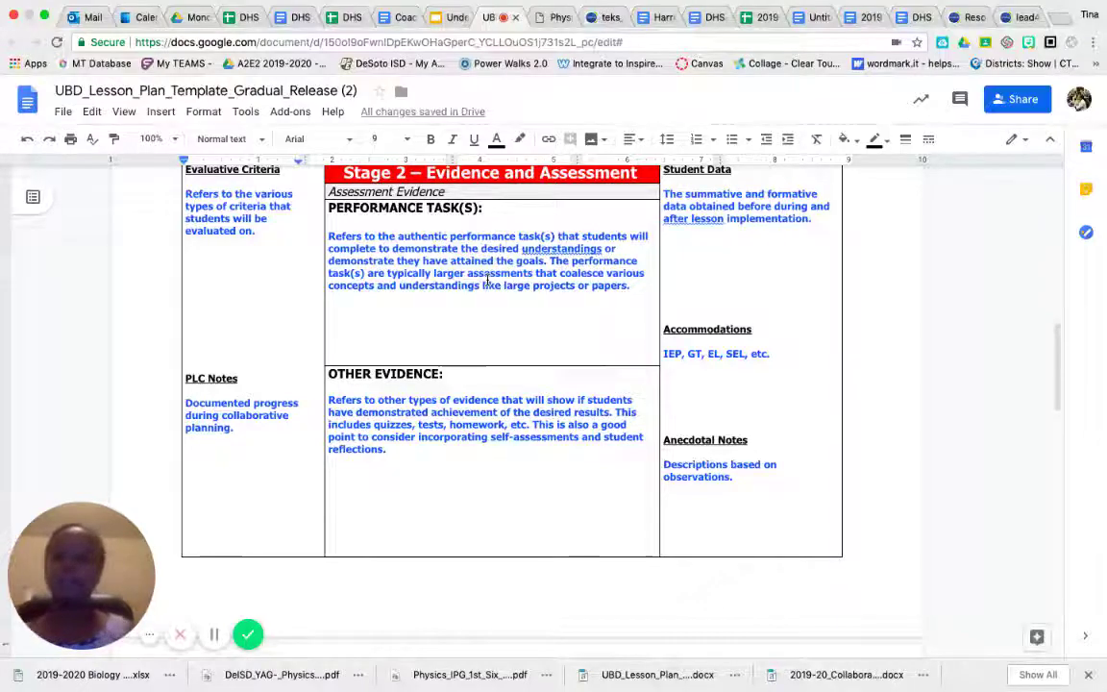
scroll(487, 281, "up", 3)
scroll(487, 274, "down", 6)
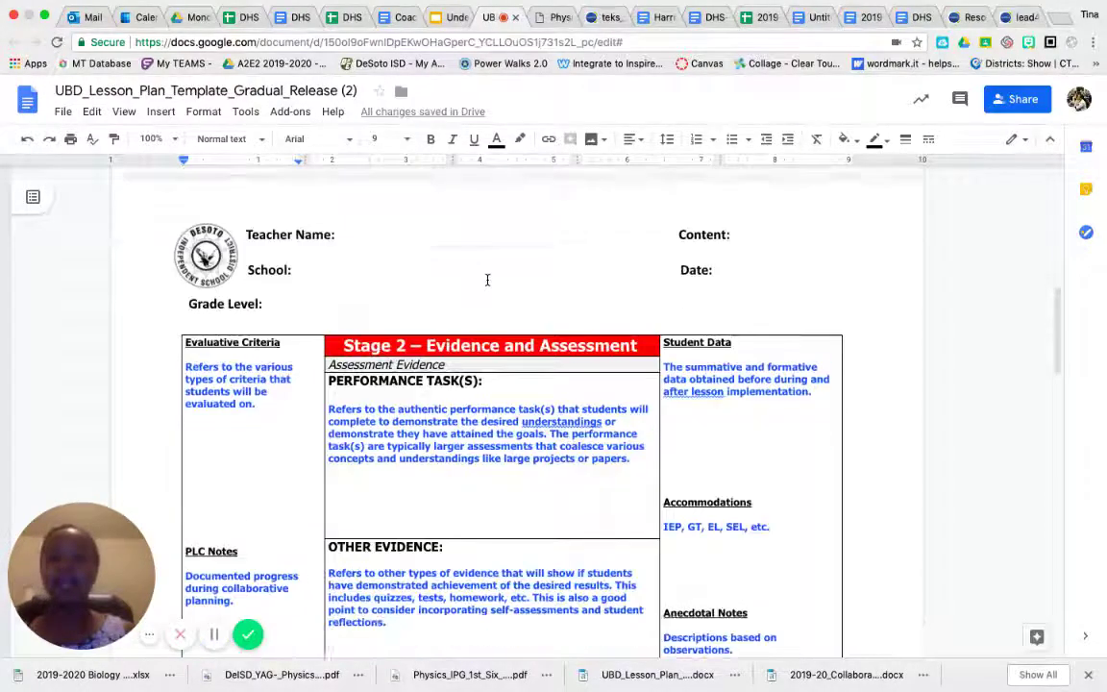
scroll(395, 390, "down", 4)
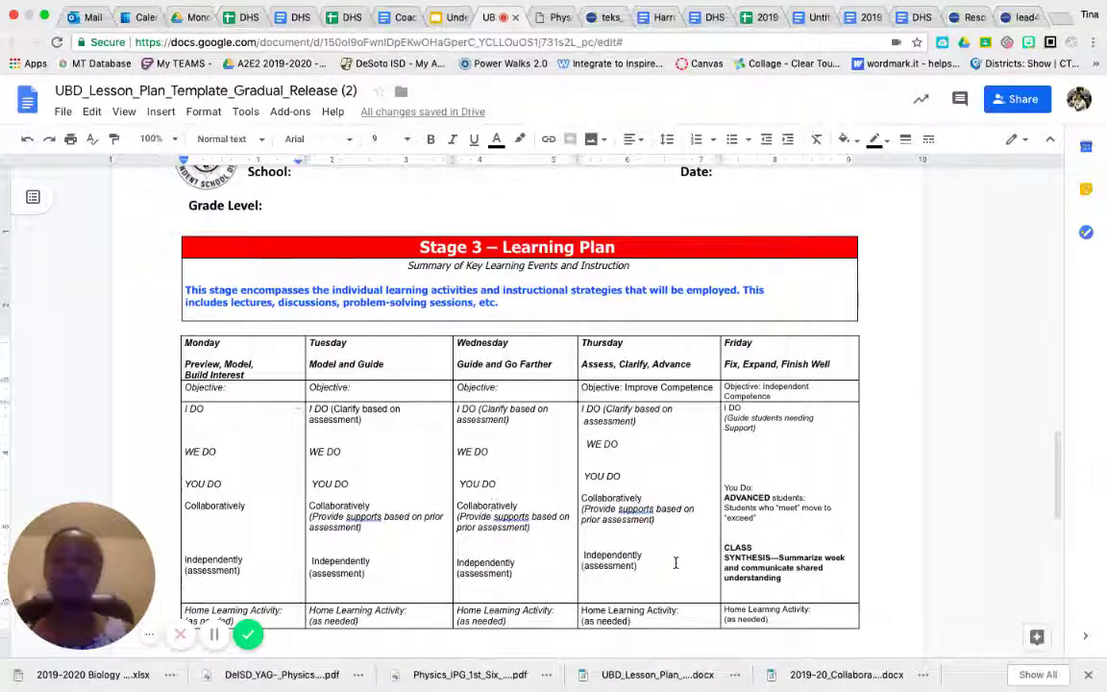
scroll(676, 562, "up", 15)
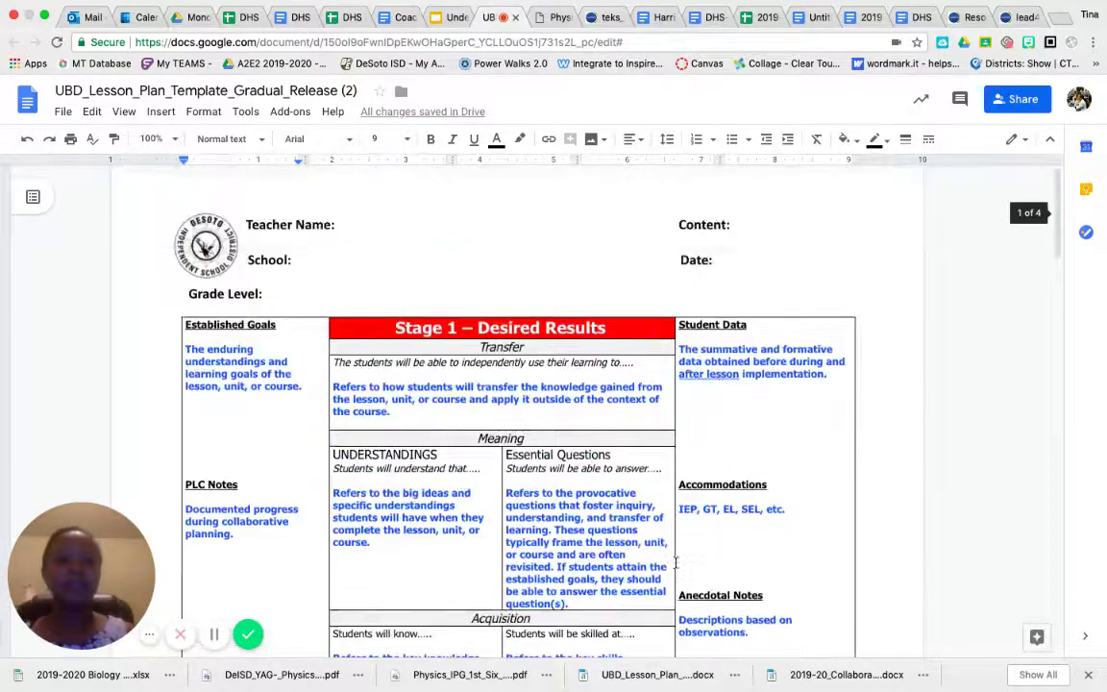
- In the UbD Clarification training deck, present slide 5, Stages of UbD Recap
left_click(440, 18)
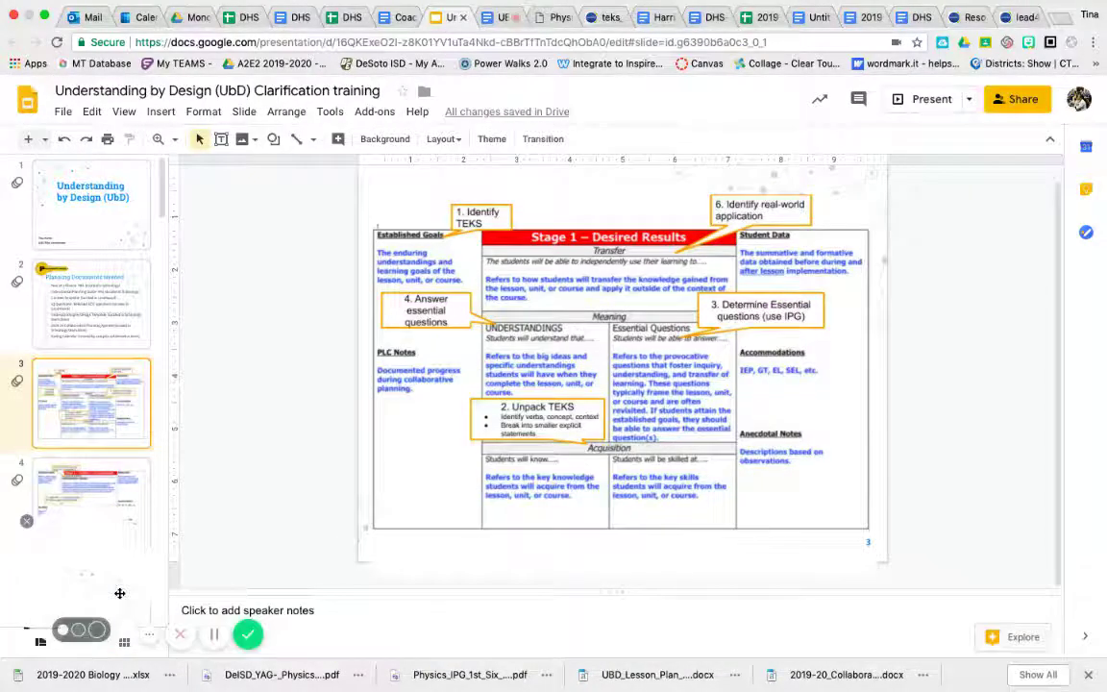
scroll(82, 386, "down", 3)
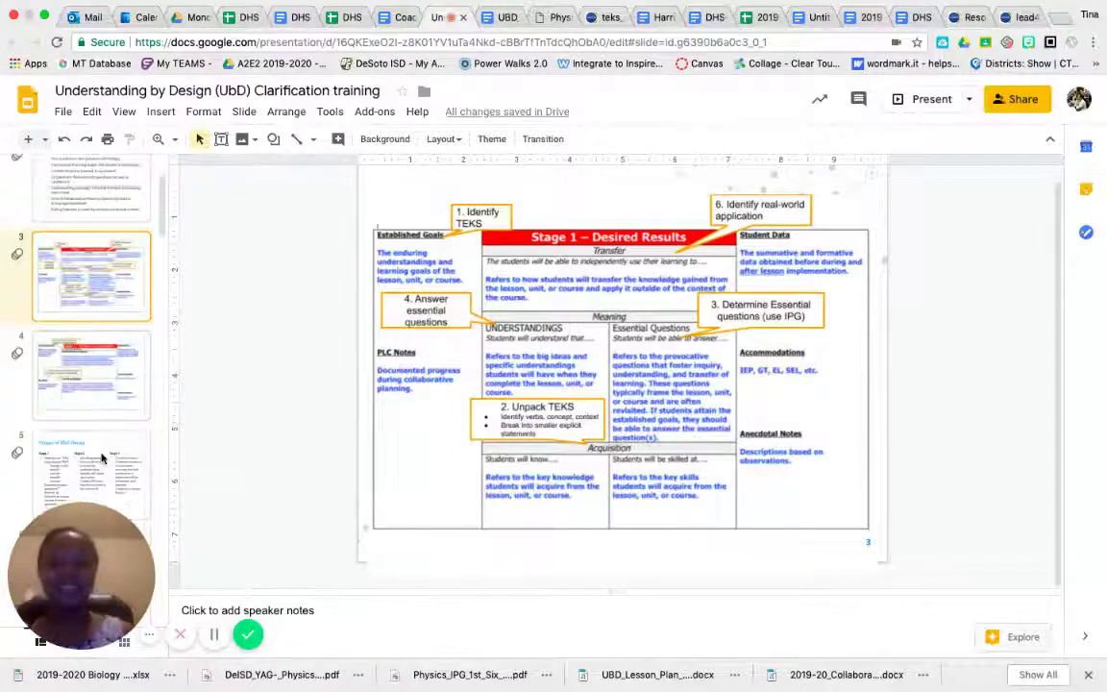
left_click(82, 386)
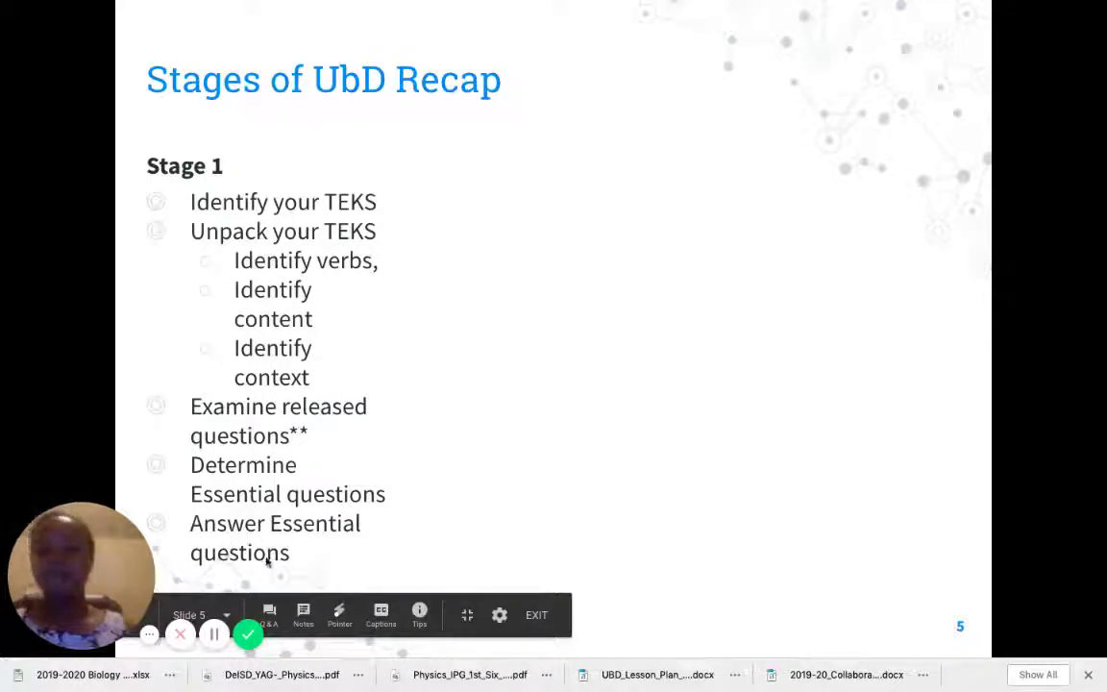
- Advance the animations to show Stage 2, then Stage 3 ending with chunked lessons and daily lesson frames
left_click(267, 561)
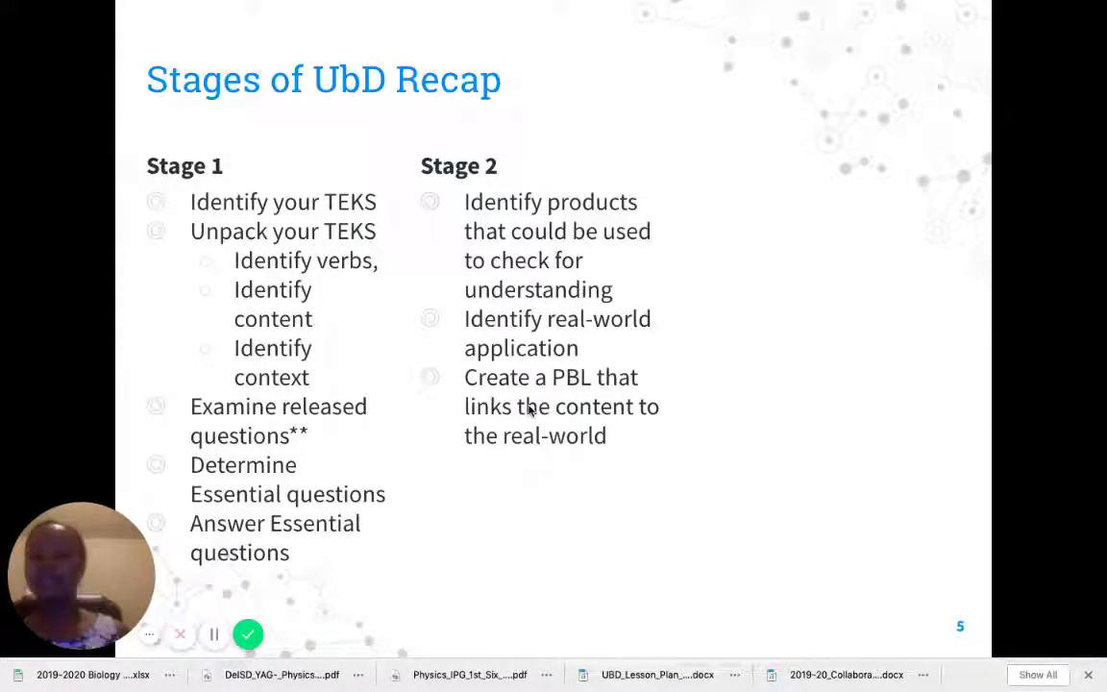
key("Right")
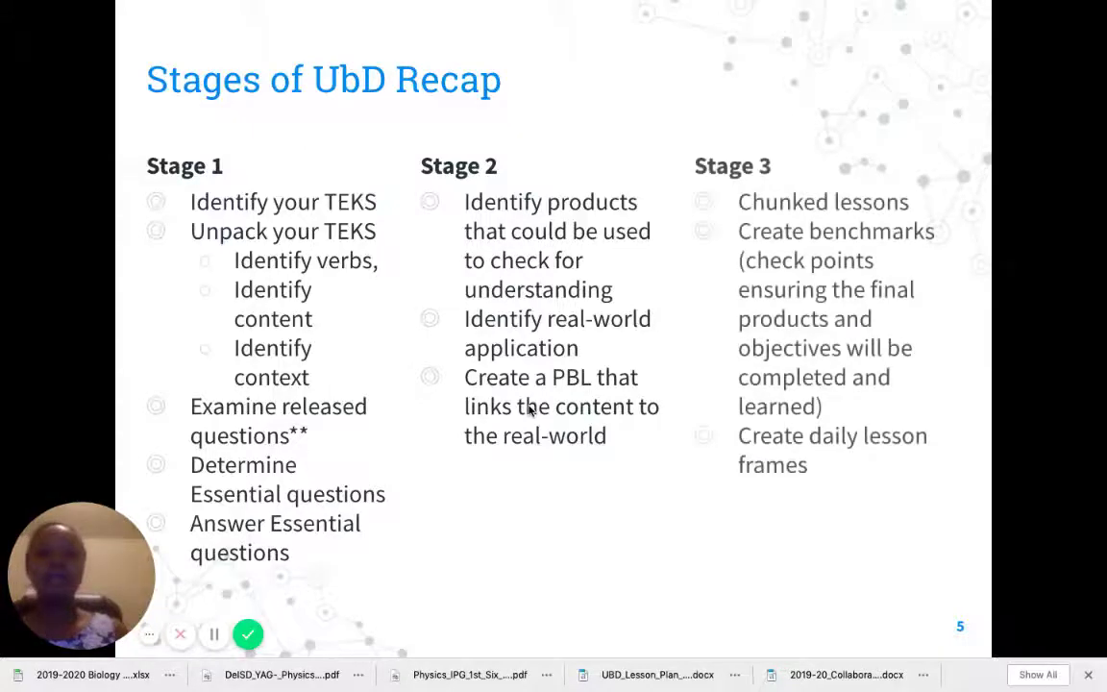